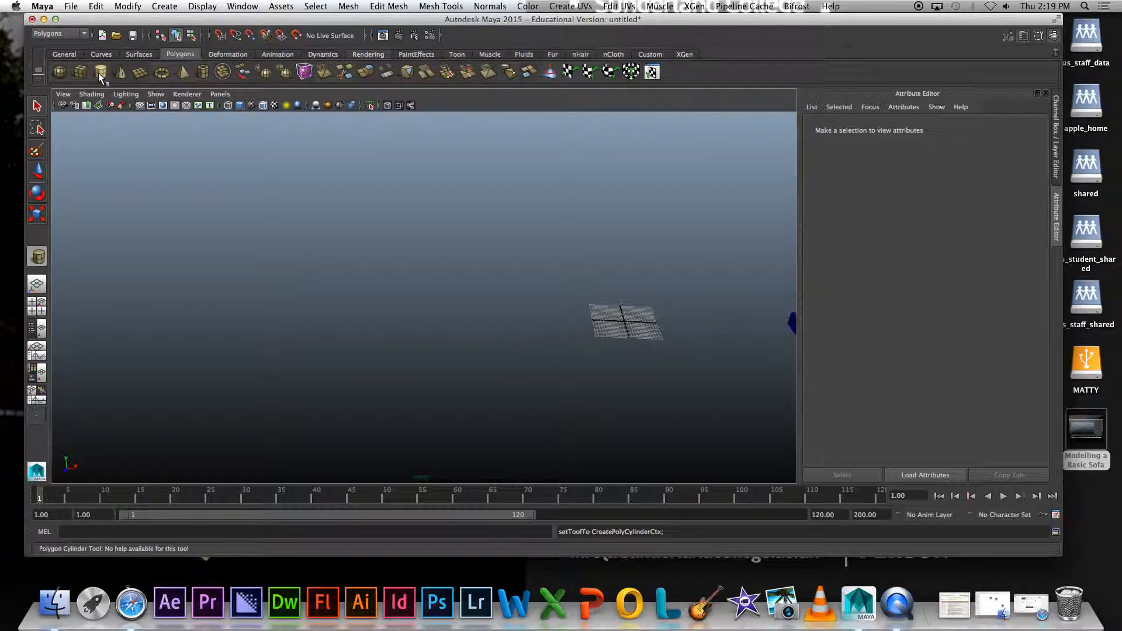
Draw a wide, flat polygon cylinder beside the grid in the perspective view
drag(448, 322, 574, 363)
drag(559, 321, 541, 302)
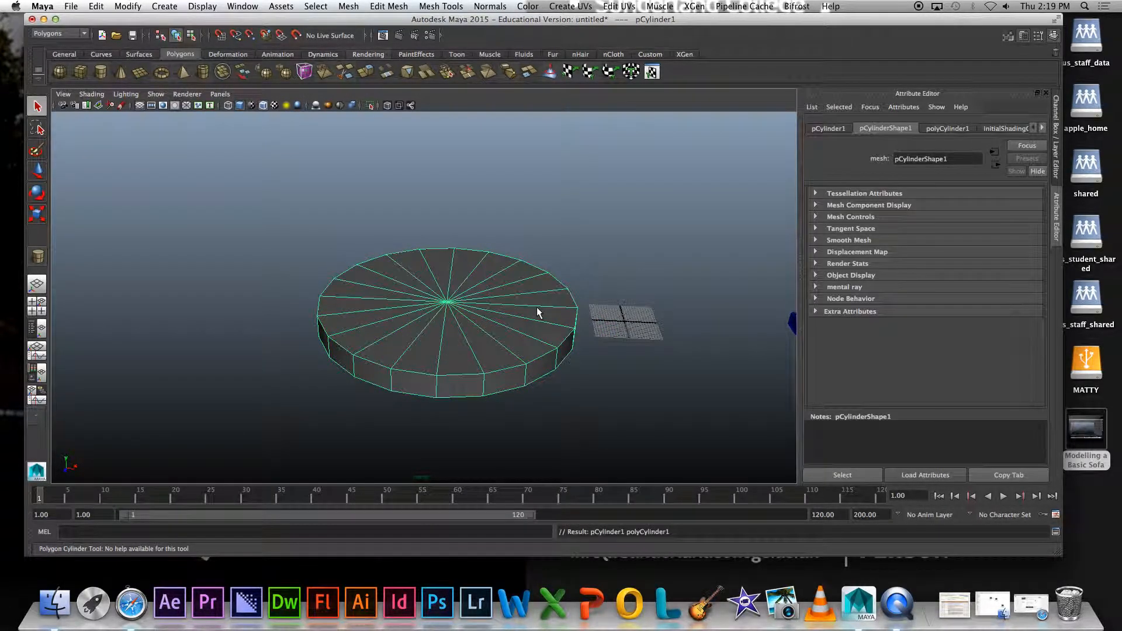
scroll(564, 289, up, 5)
alt+middle_drag(582, 248, 559, 225)
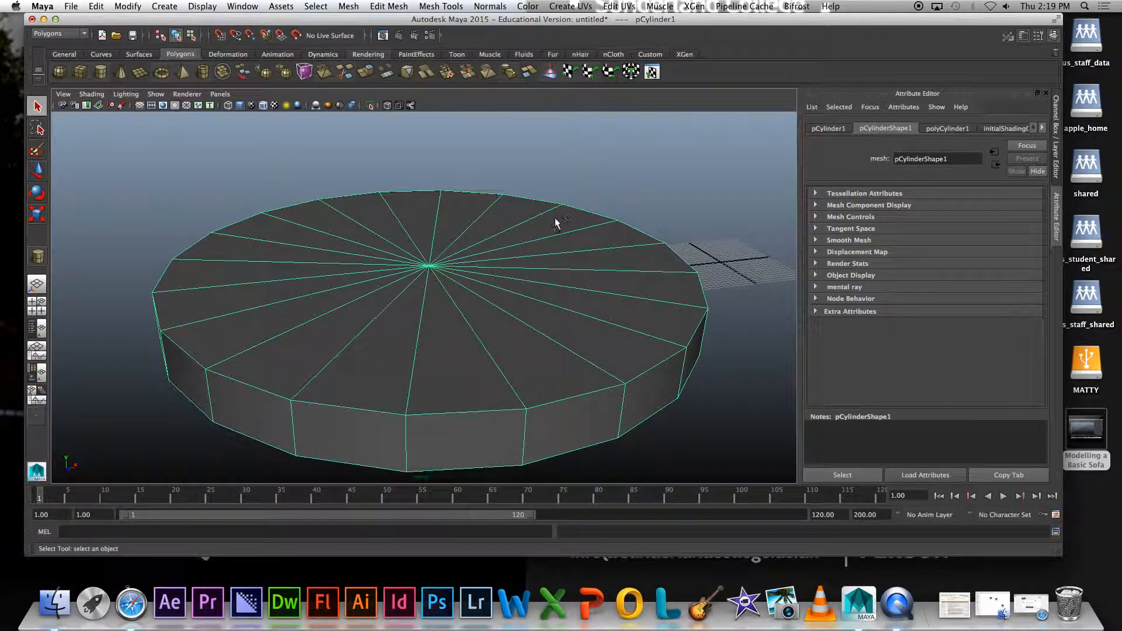
Switch the cylinder to vertex selection and select all of its top vertices from the front view
right_drag(504, 308, 513, 327)
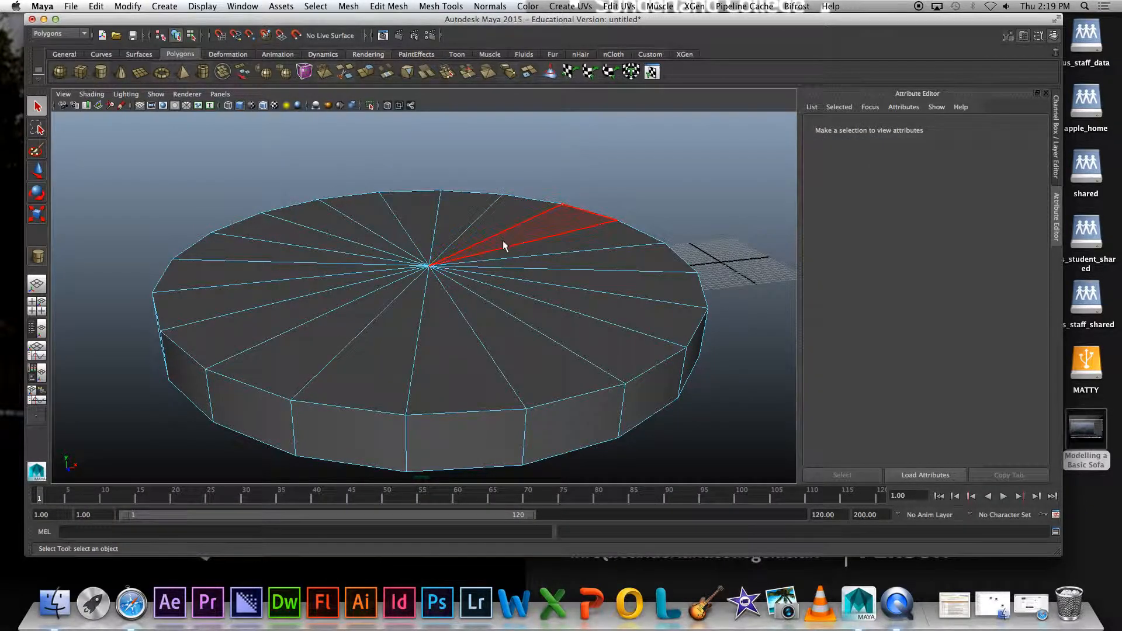
right_drag(514, 278, 444, 263)
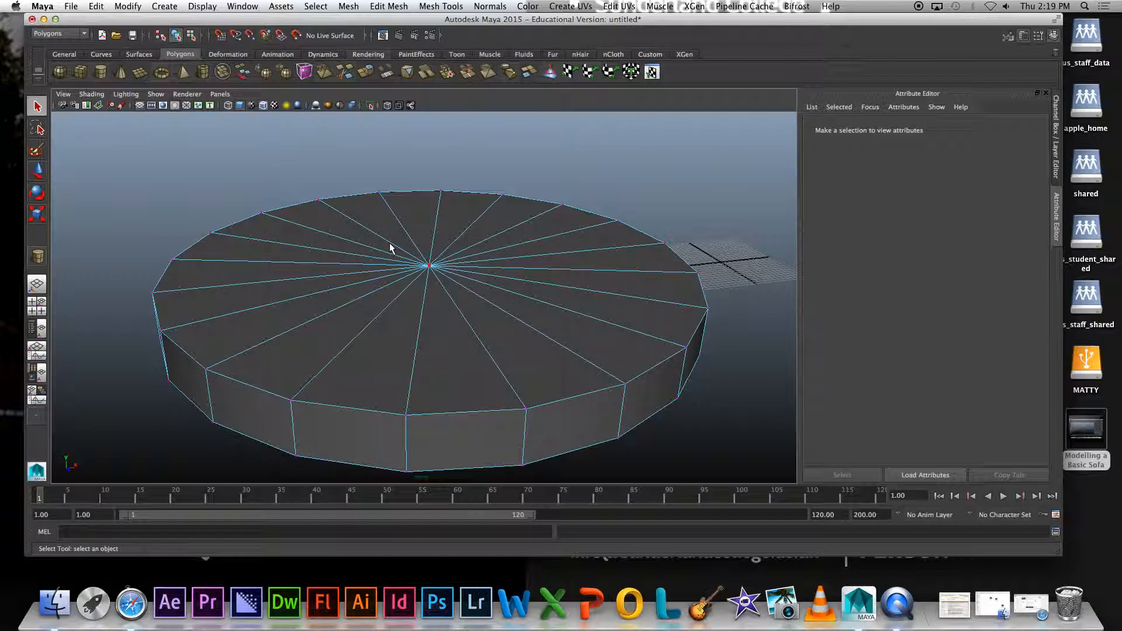
key(space)
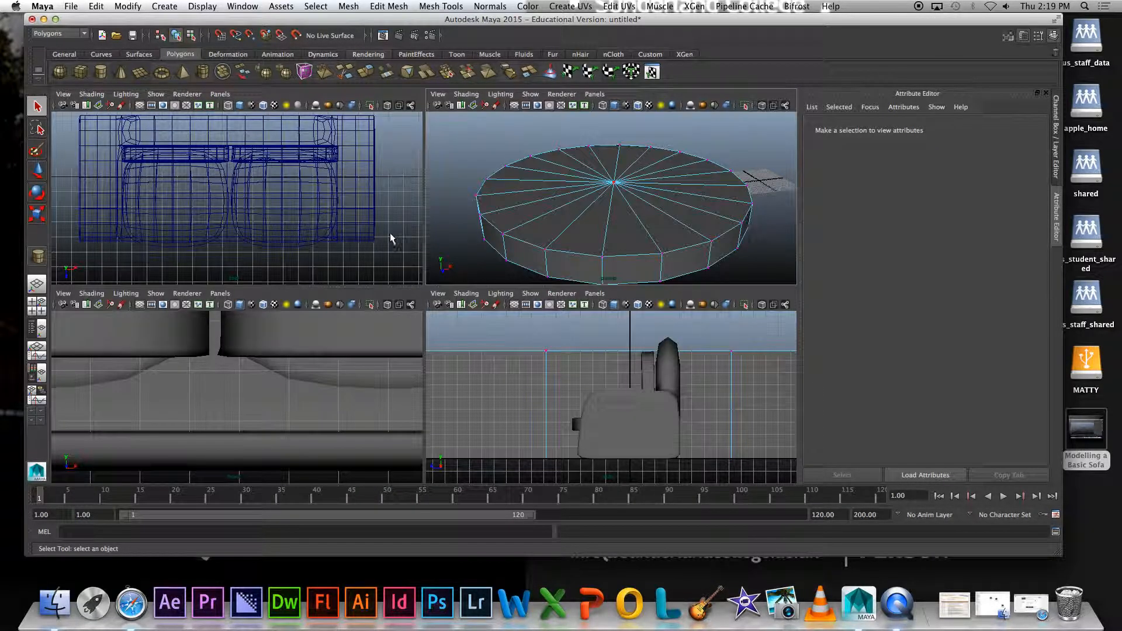
key(a)
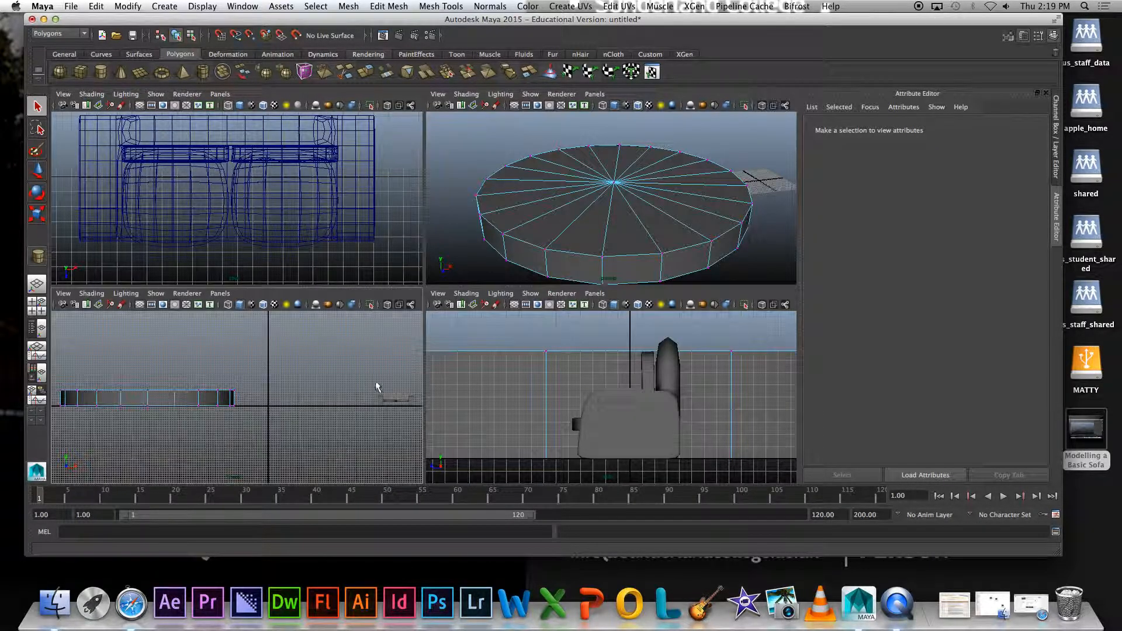
key(a)
key(space)
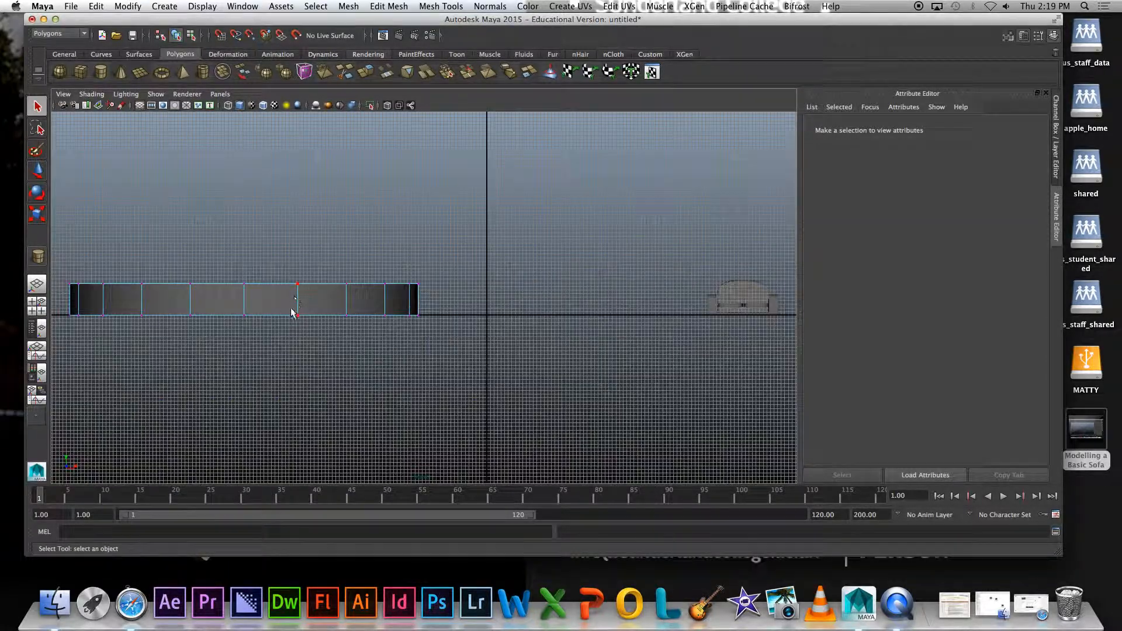
alt+middle_drag(242, 272, 327, 288)
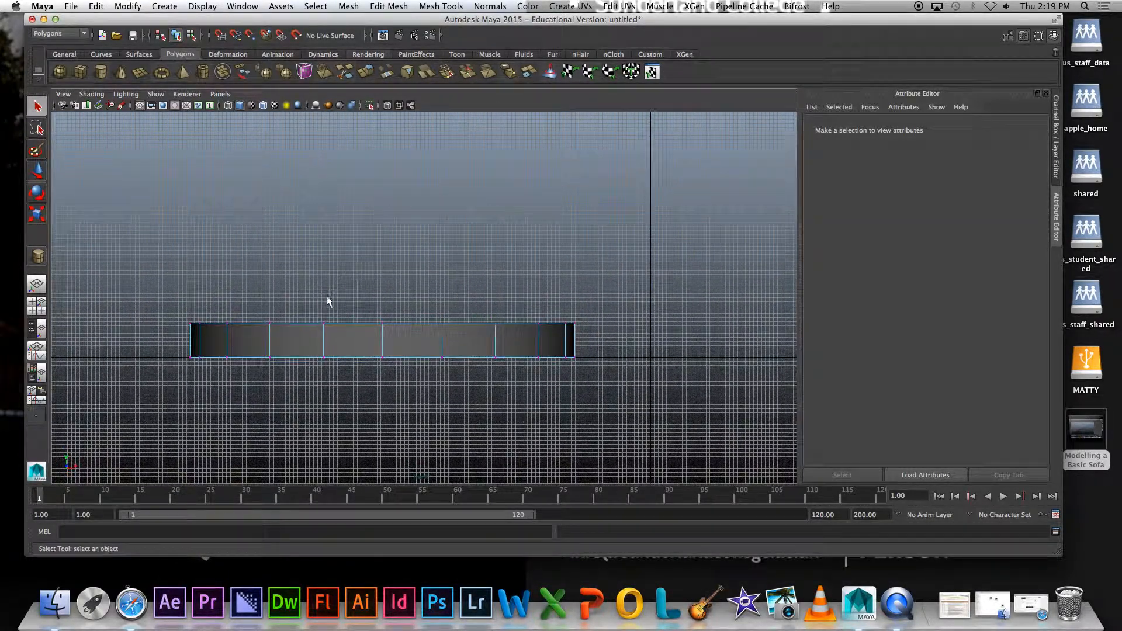
right_drag(357, 320, 310, 332)
drag(95, 226, 616, 339)
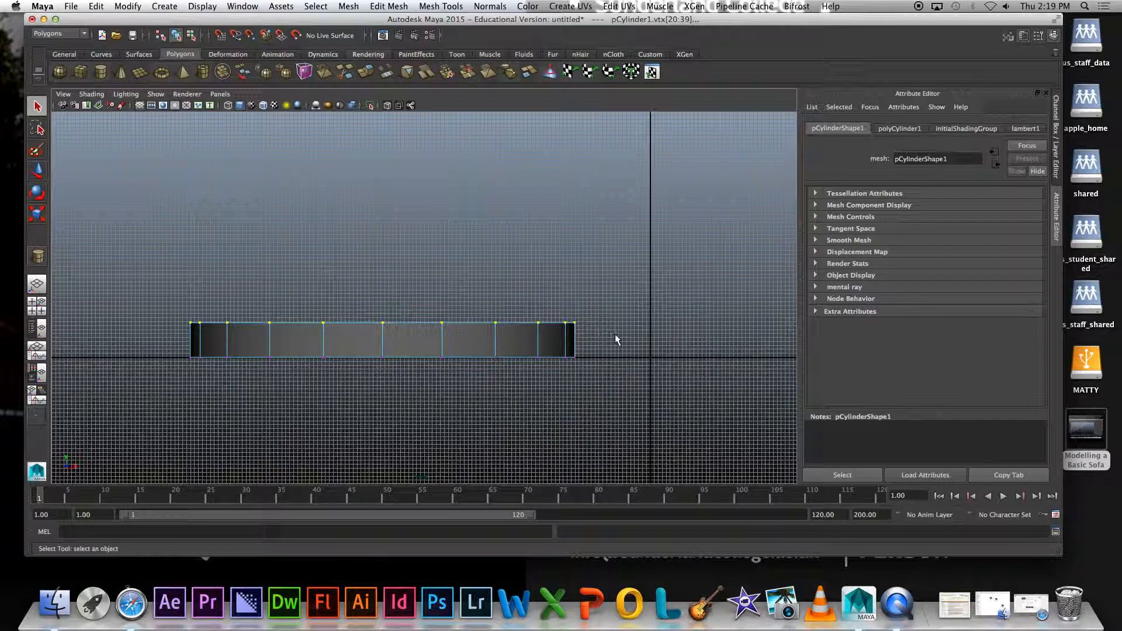
Scale the selected top vertices inward uniformly so the cylinder's side wall tapers toward the top
key(space)
key(space)
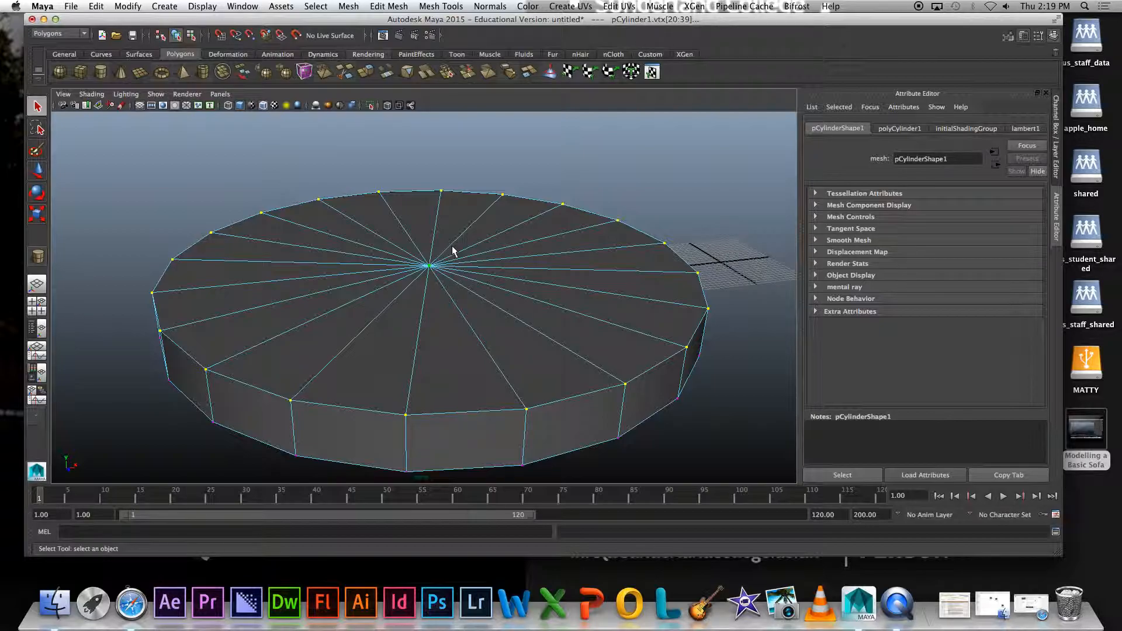
key(r)
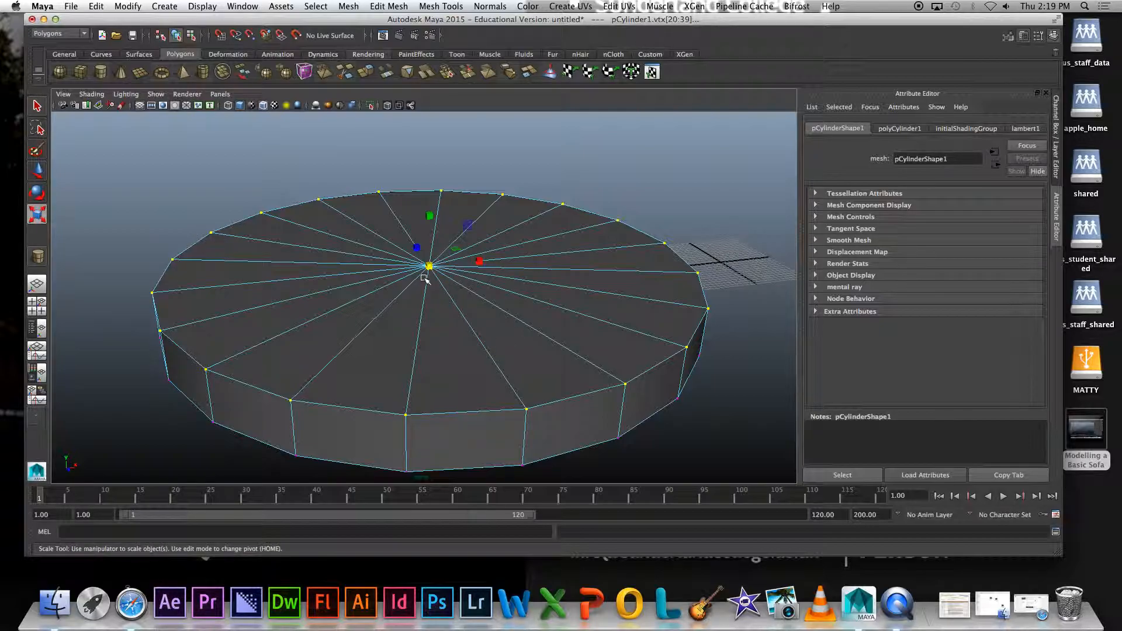
drag(423, 272, 458, 251)
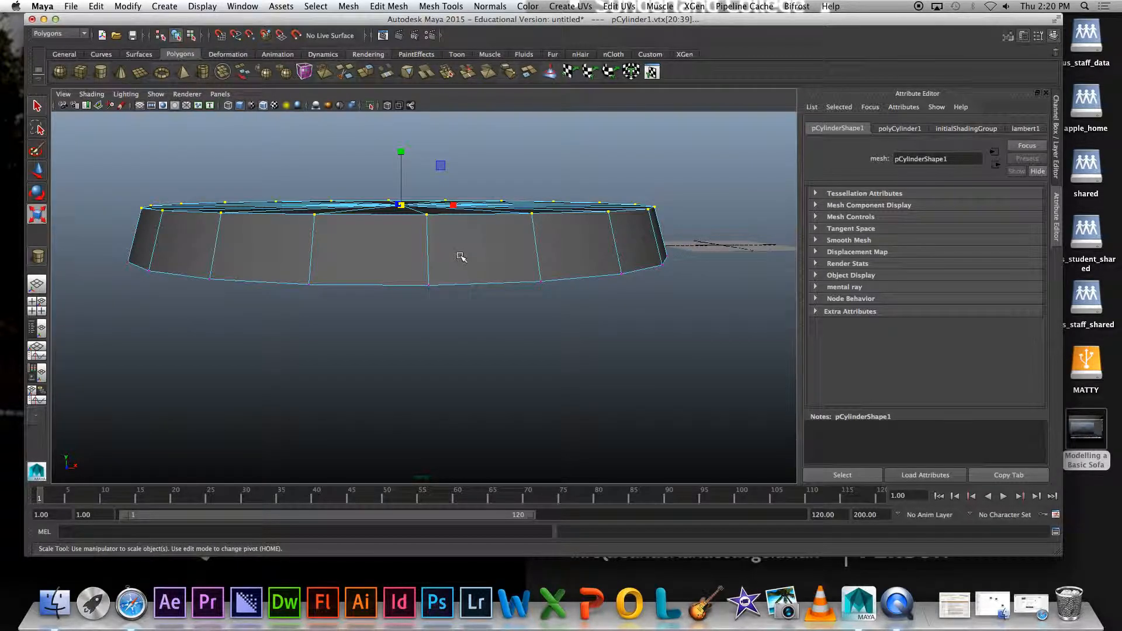
drag(401, 205, 393, 206)
alt+drag(514, 215, 546, 283)
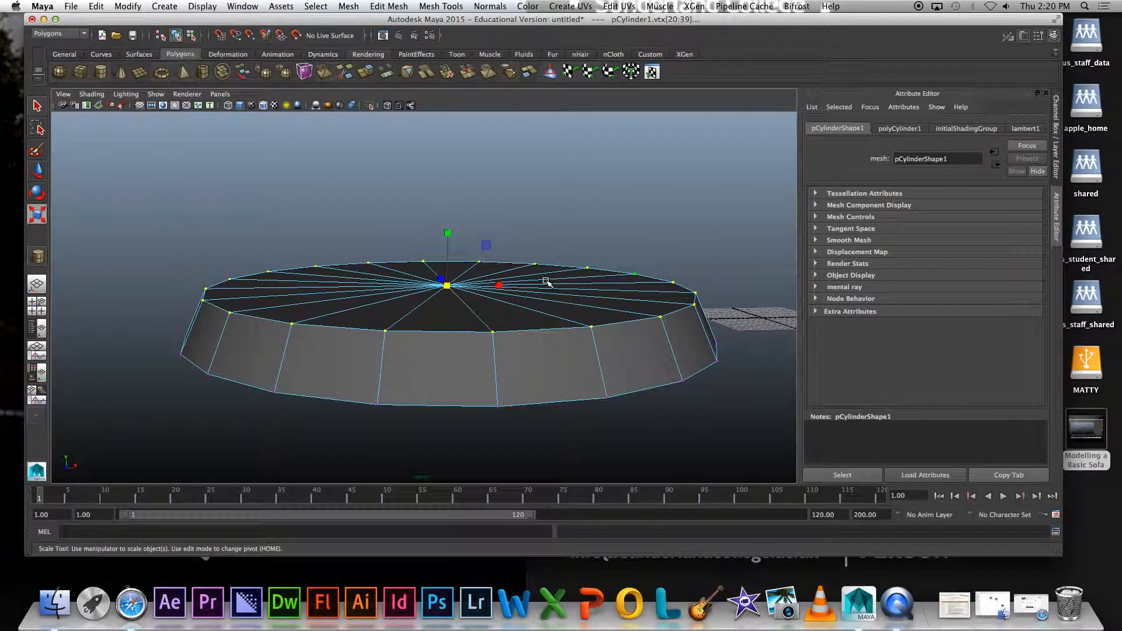
Switch to face selection and select only the cylinder's top cap faces from the side view
right_drag(546, 282, 549, 310)
alt+drag(572, 296, 578, 290)
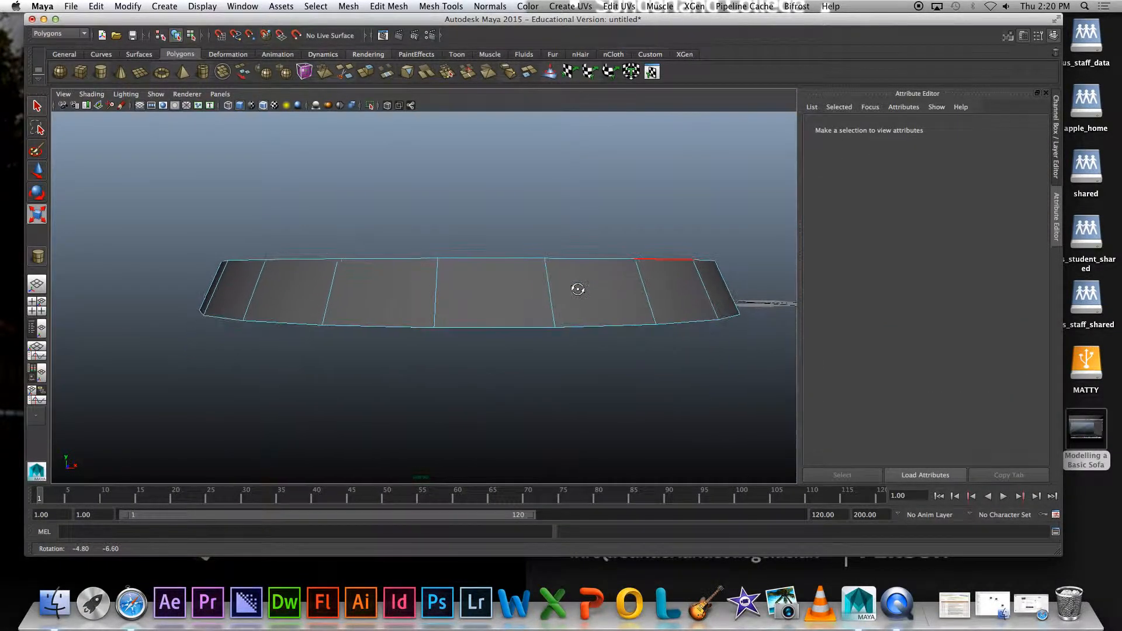
drag(156, 170, 726, 282)
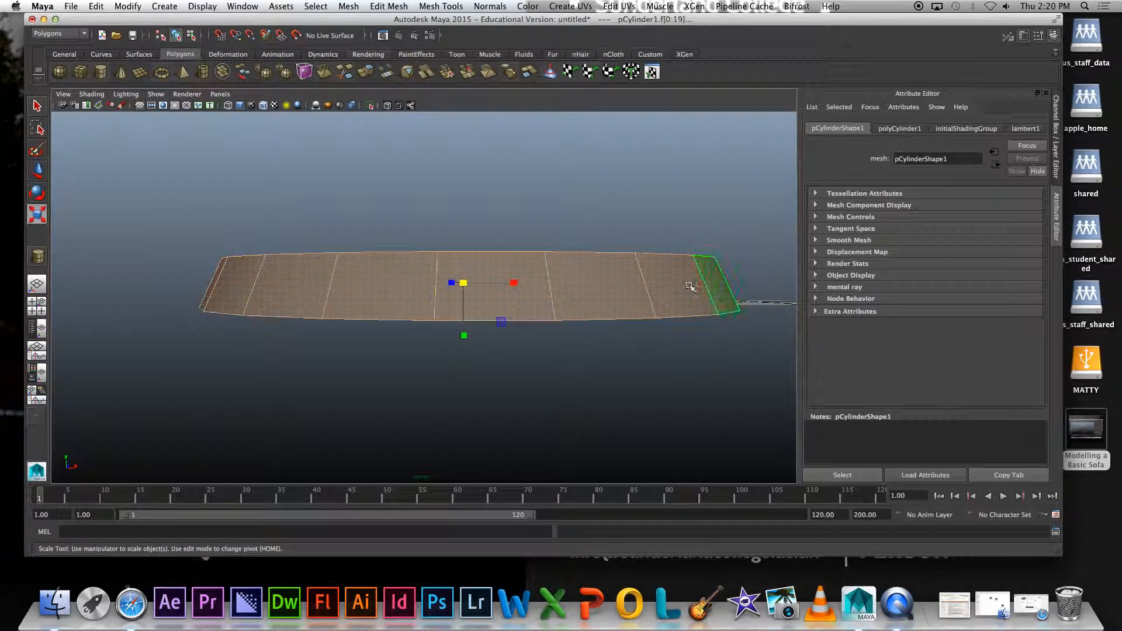
key(space)
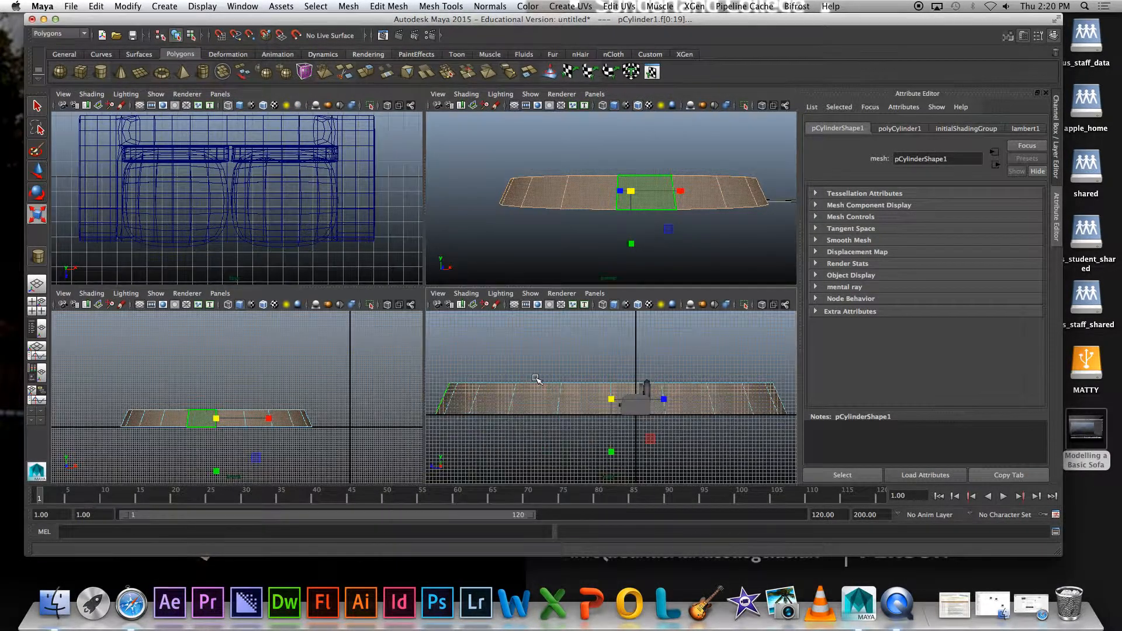
key(space)
click(389, 231)
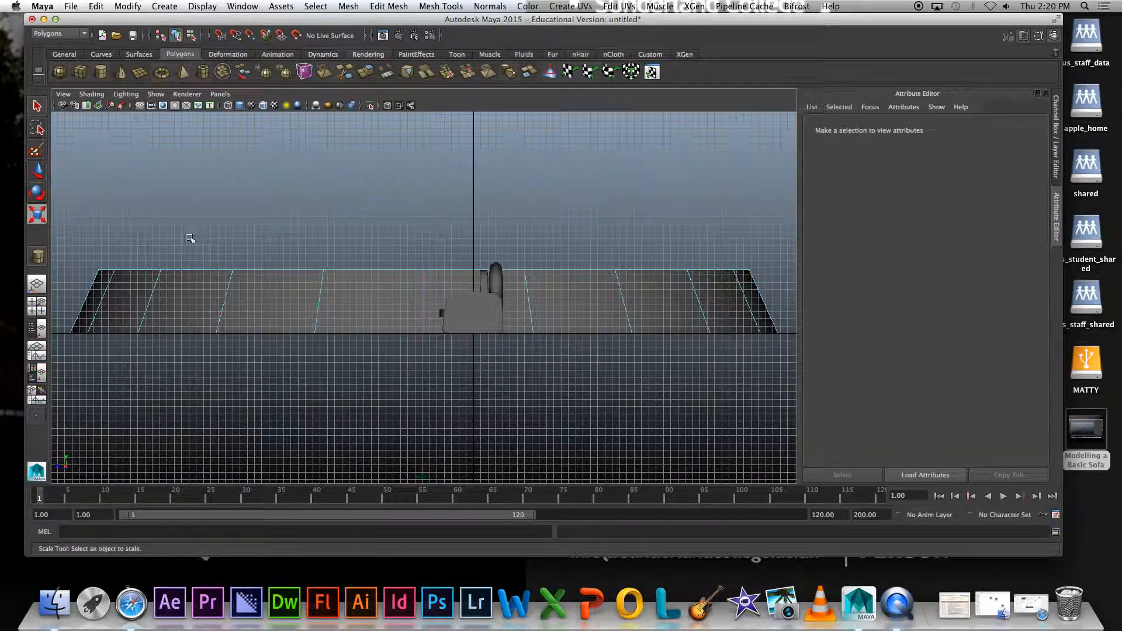
drag(65, 218, 784, 283)
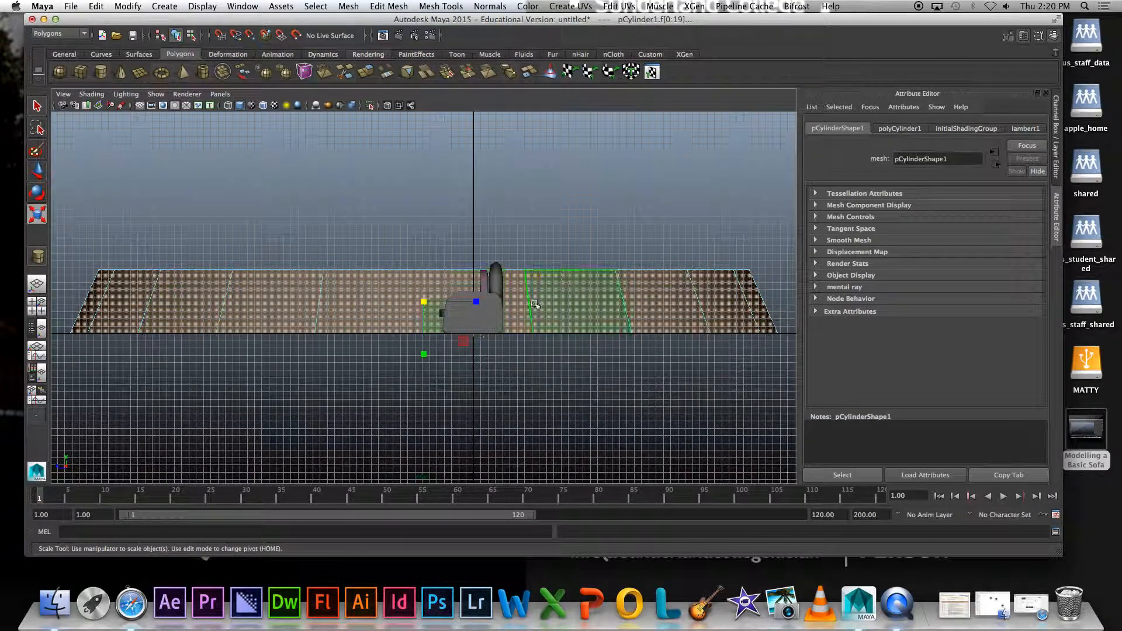
drag(68, 218, 786, 293)
drag(63, 294, 795, 310)
key(space)
key(space)
key(f)
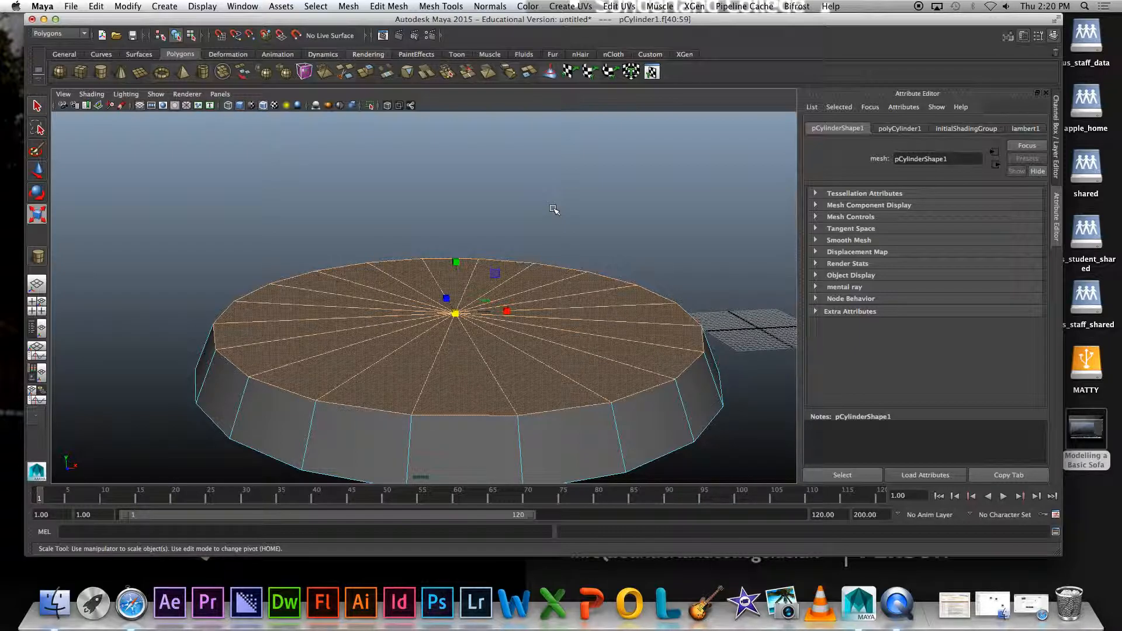
Reselect the top cap faces from the front view, leaving the side faces out of the selection
scroll(509, 210, down, 3)
key(space)
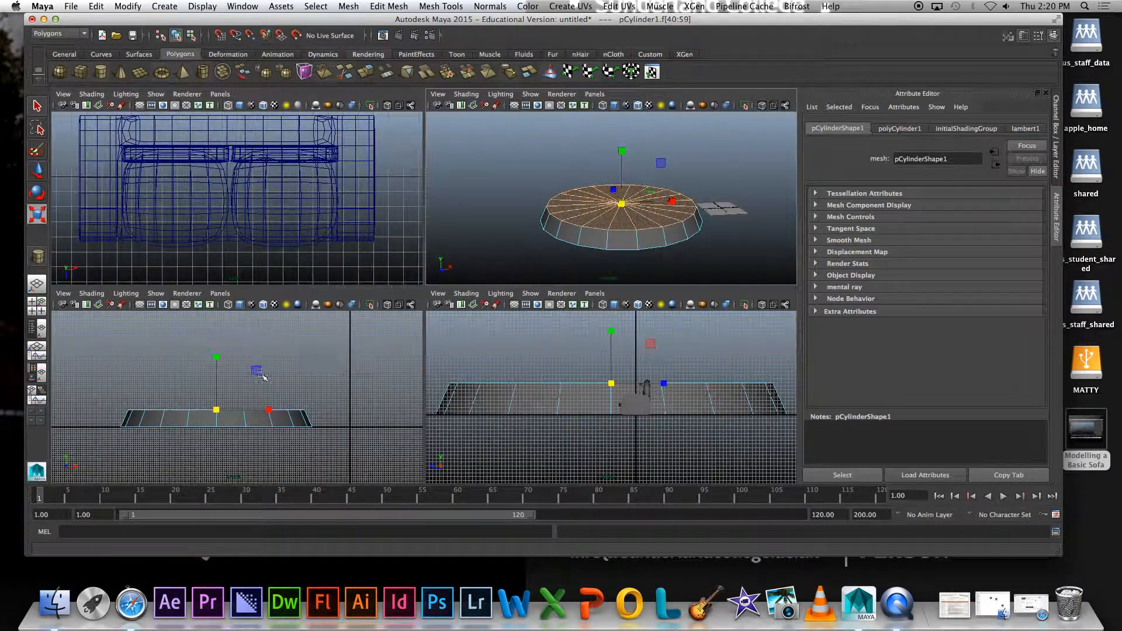
key(space)
drag(134, 257, 677, 338)
key(space)
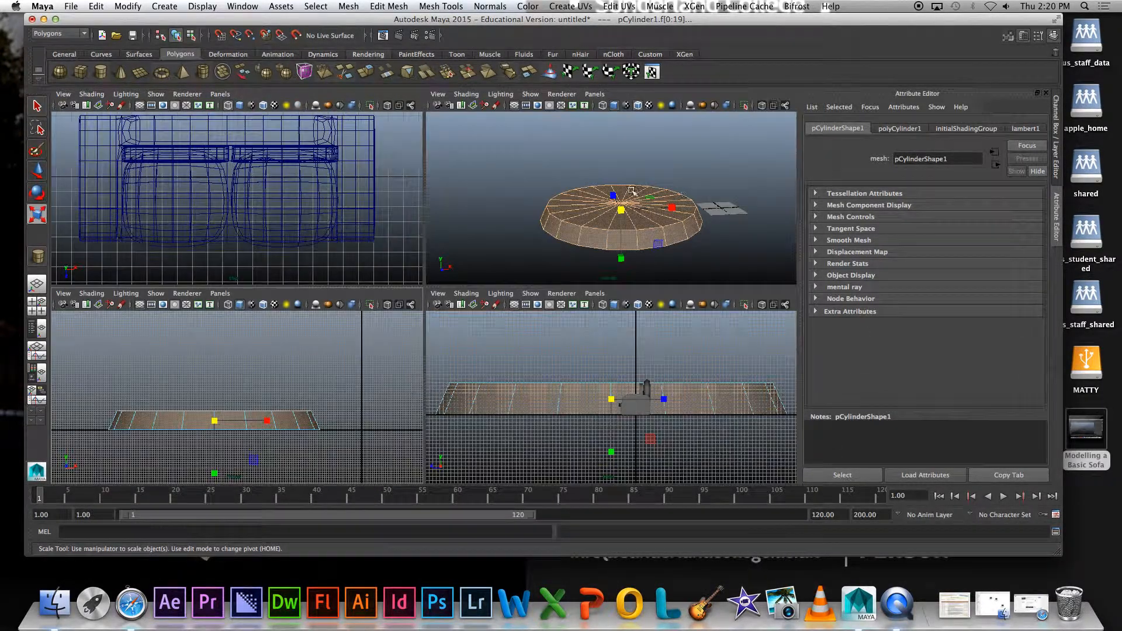
drag(327, 416, 93, 421)
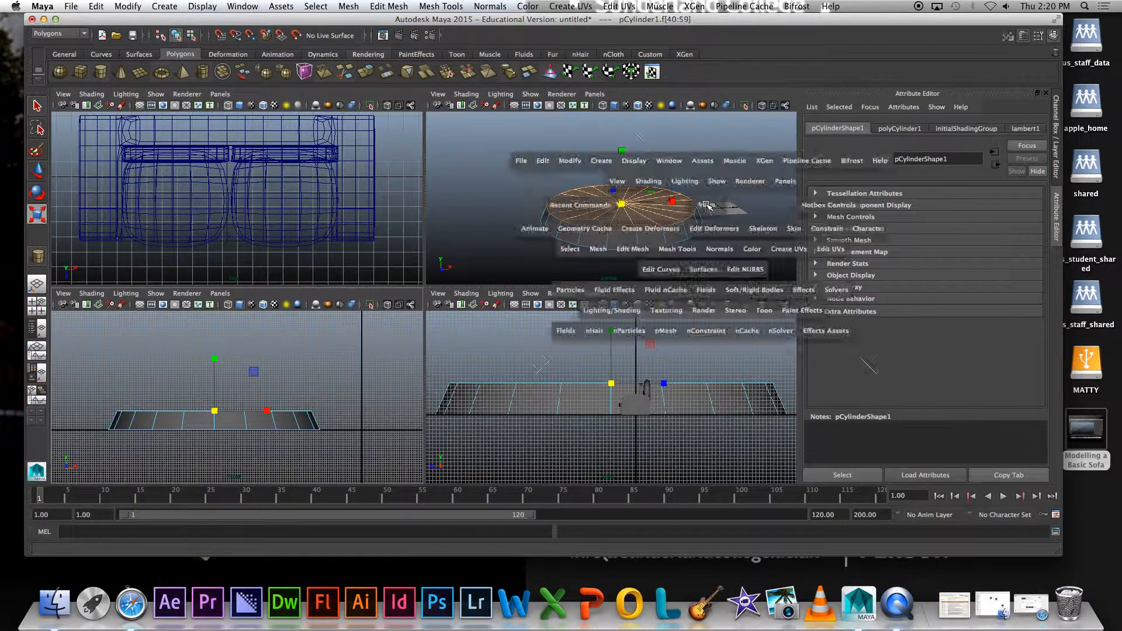
Add three neighbouring front side faces to the selection and remove them again, keeping only the top cap faces
key(space)
shift+click(444, 383)
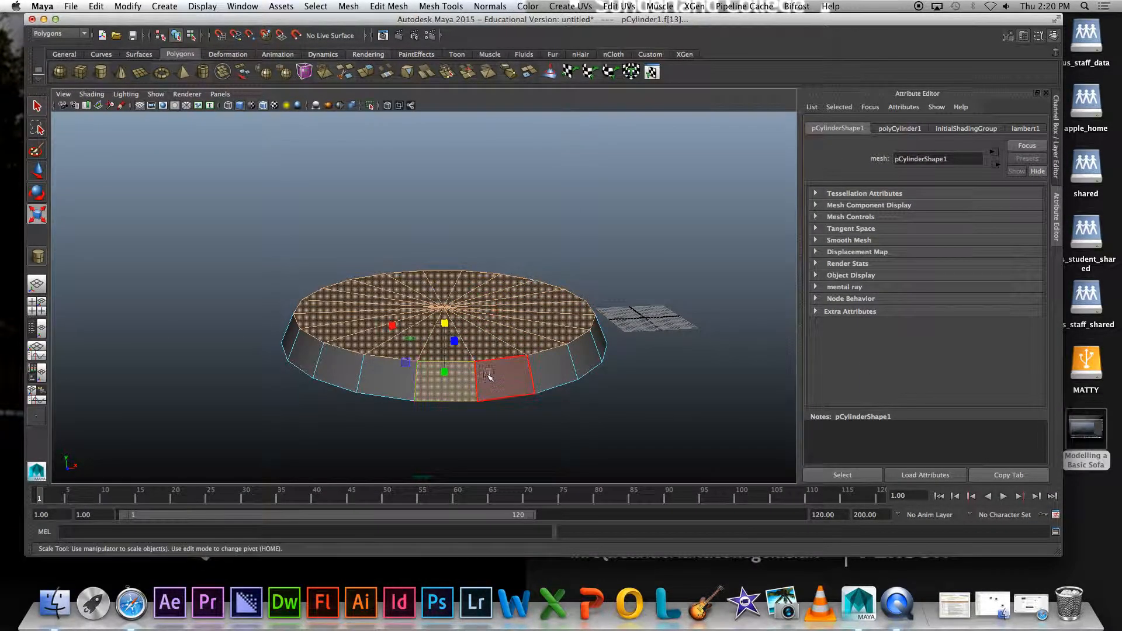
shift+click(504, 379)
shift+click(559, 367)
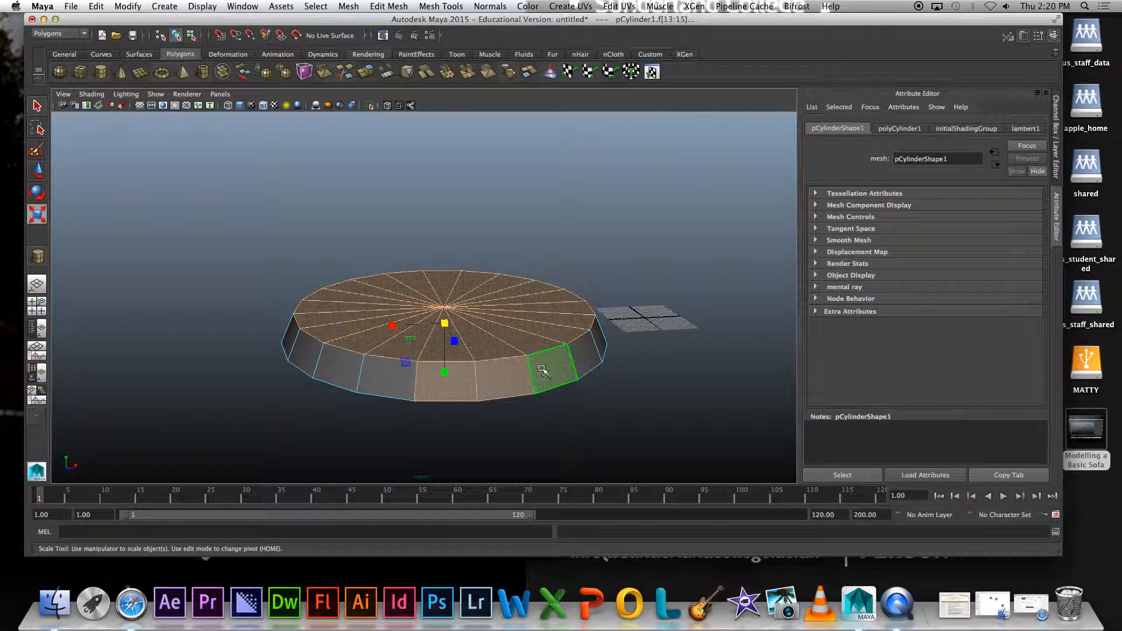
shift+click(544, 372)
shift+click(502, 378)
shift+click(450, 382)
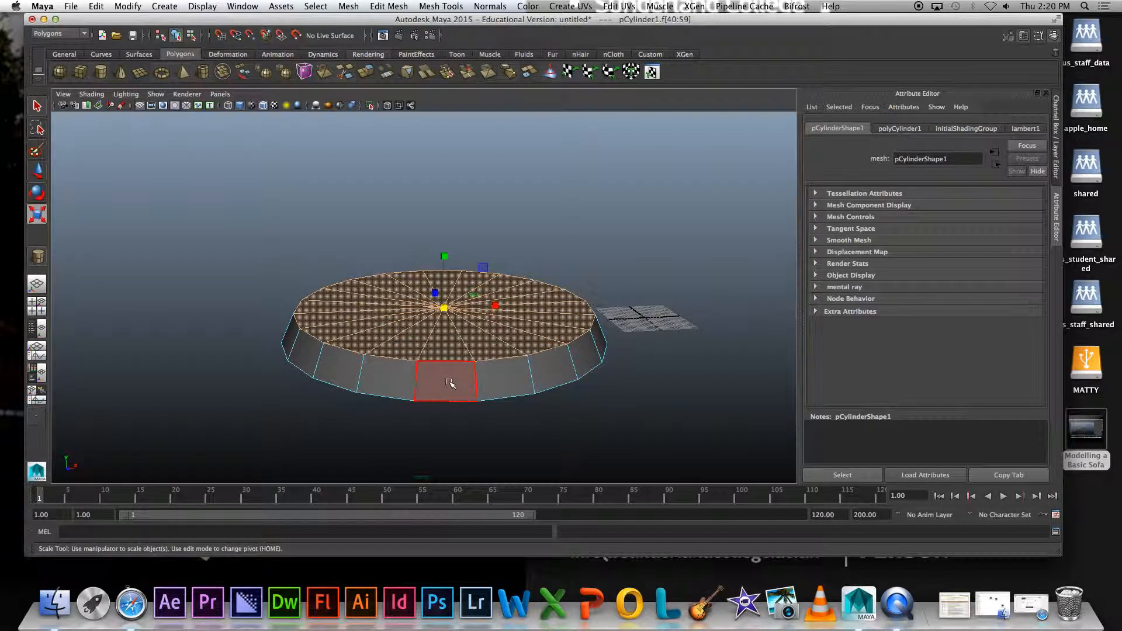
Extrude the top cap faces slightly upward and scale them inward to form a sloped tier
alt+drag(450, 383, 552, 254)
alt+middle_drag(526, 281, 549, 254)
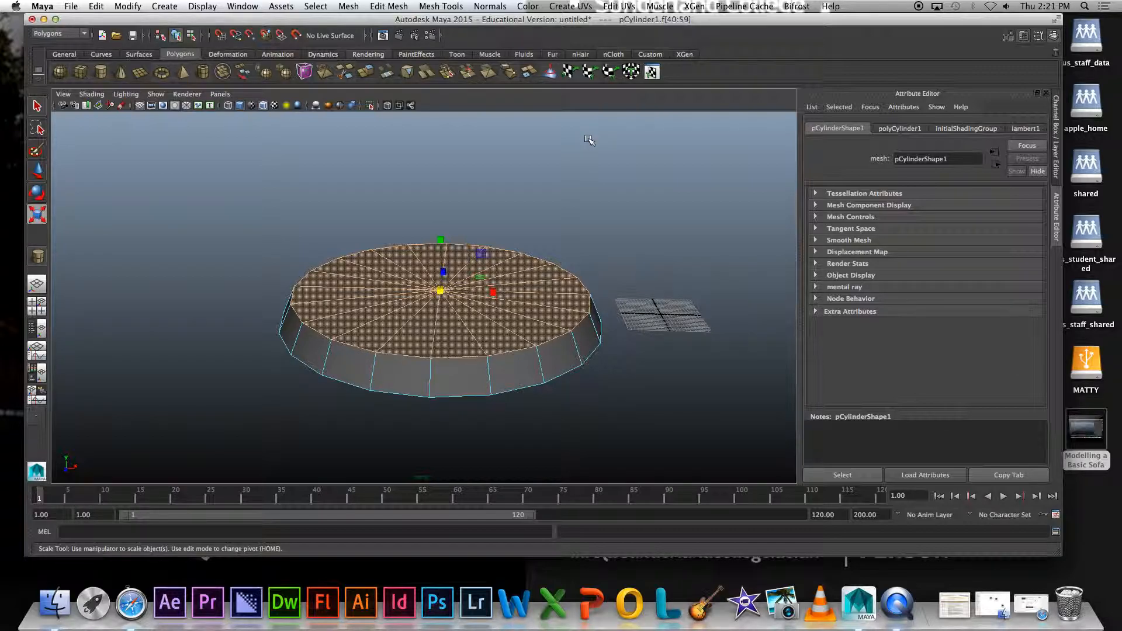
click(441, 6)
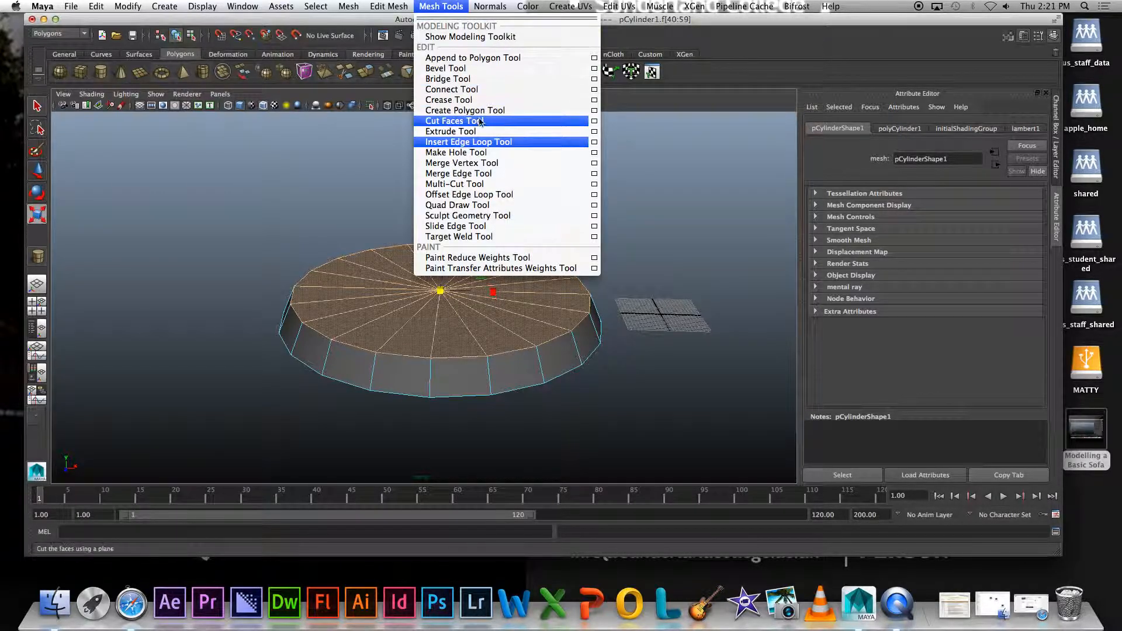
click(464, 133)
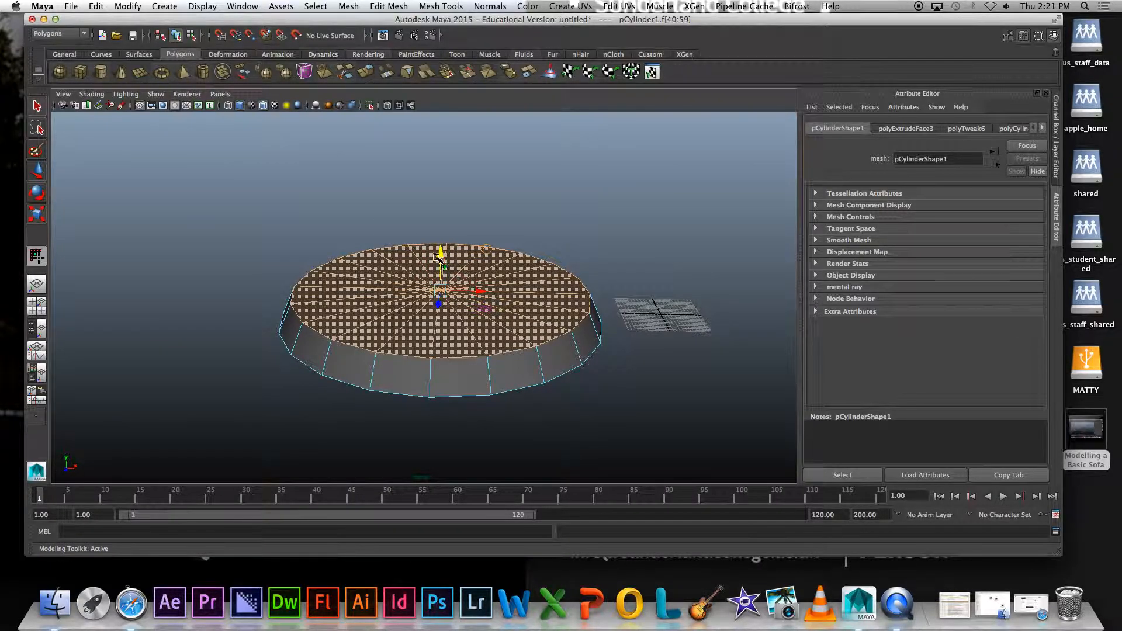
key(e)
key(r)
key(w)
click(39, 173)
drag(442, 237, 444, 232)
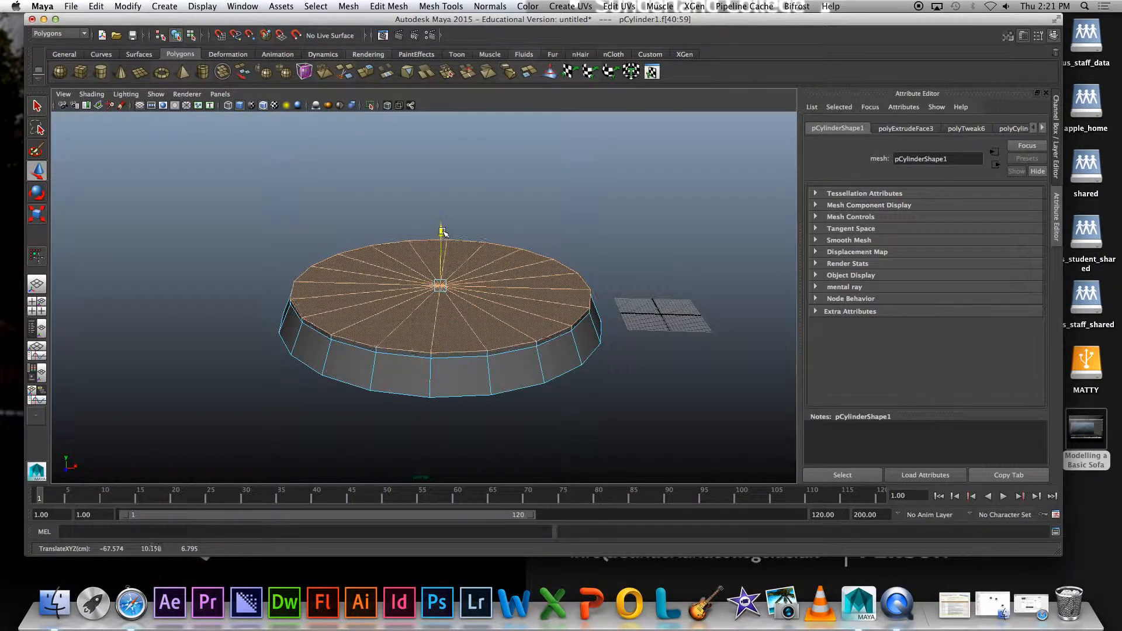
key(r)
drag(438, 284, 433, 280)
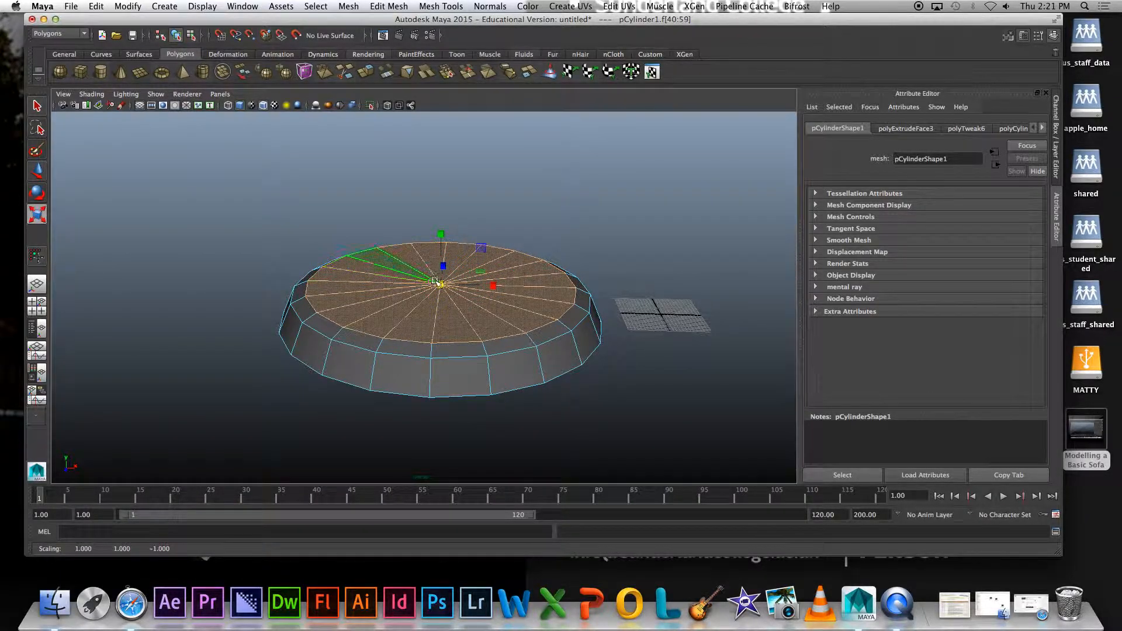
Extrude the top faces straight up a little, and extrude them once more with a slight inward scale and rise
key(ctrl+e)
drag(442, 248, 441, 240)
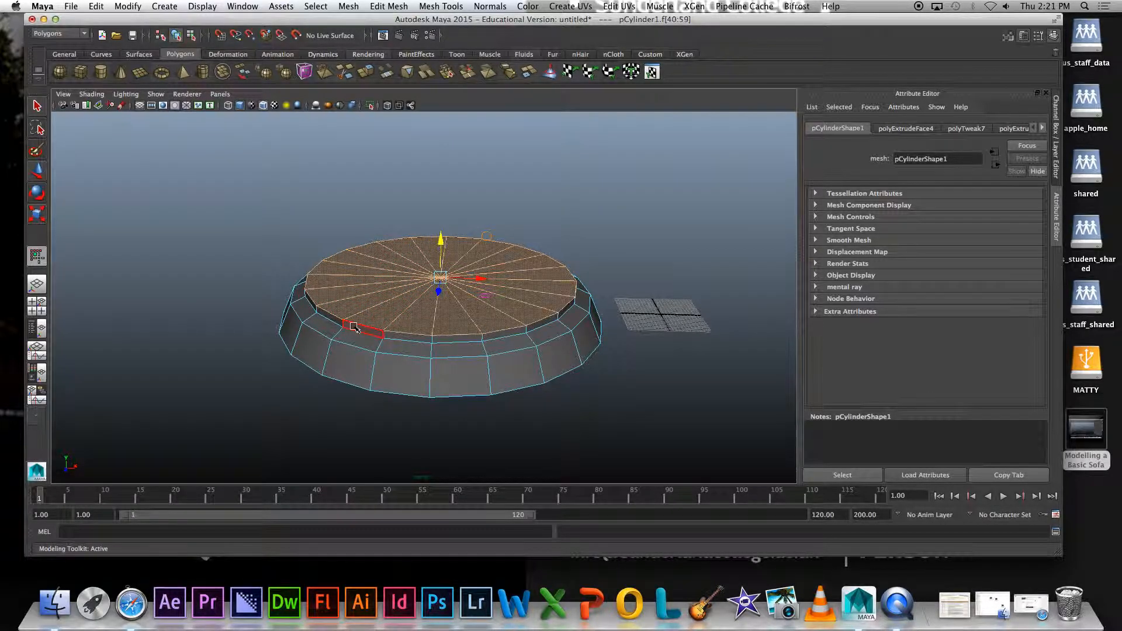
key(ctrl+e)
key(r)
drag(442, 277, 441, 233)
key(w)
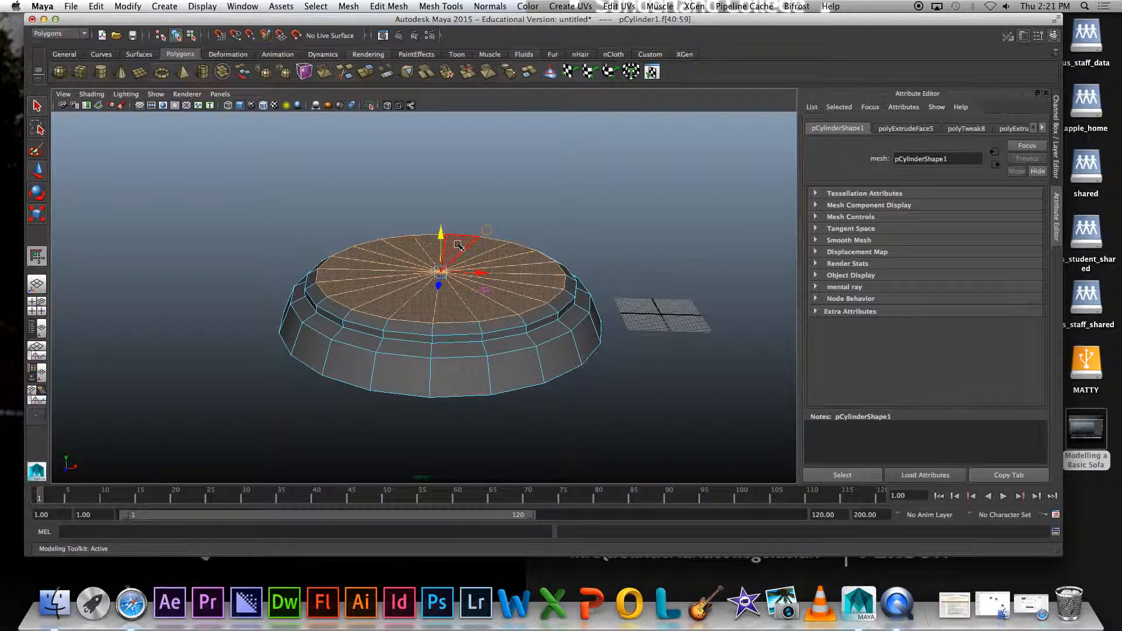
Extrude the top faces again and raise them slightly to add another thin vertical tier
mouse_move(573, 258)
alt+mouse_down()
mouse_move(568, 239)
mouse_move(565, 254)
alt+mouse_up()
scroll(565, 255, up, 4)
scroll(566, 255, down, 4)
key(ctrl+e)
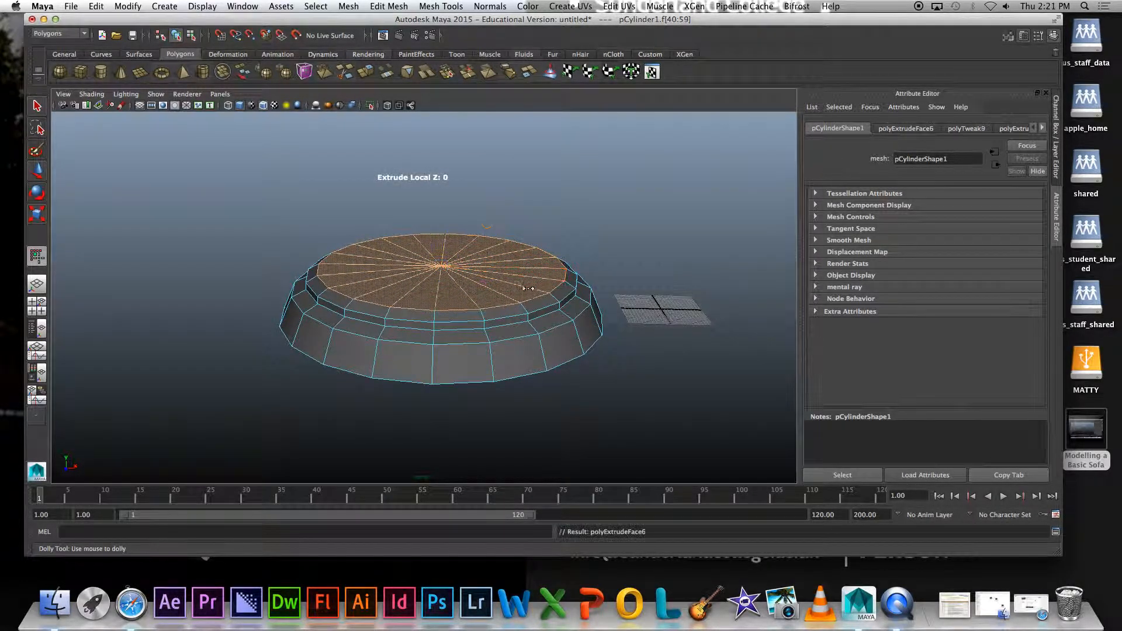
drag(440, 223, 443, 216)
Add another extrusion to the top faces, raising them slightly and scaling them inward for a further tapered tier
key(ctrl+e)
drag(443, 222, 445, 211)
drag(441, 252, 430, 250)
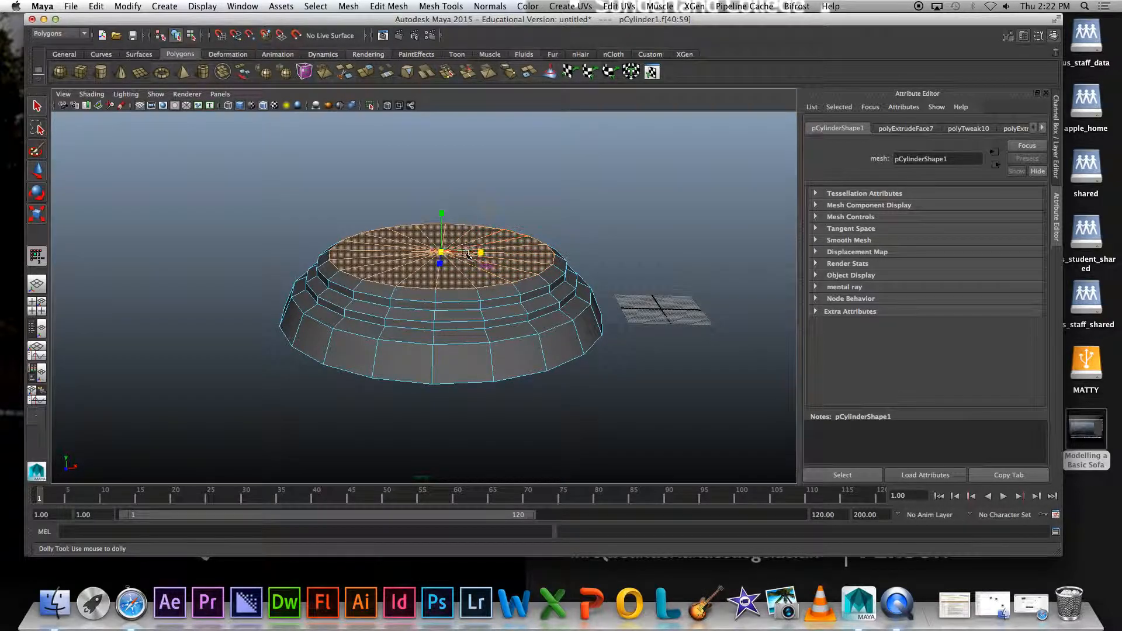
drag(434, 249, 440, 250)
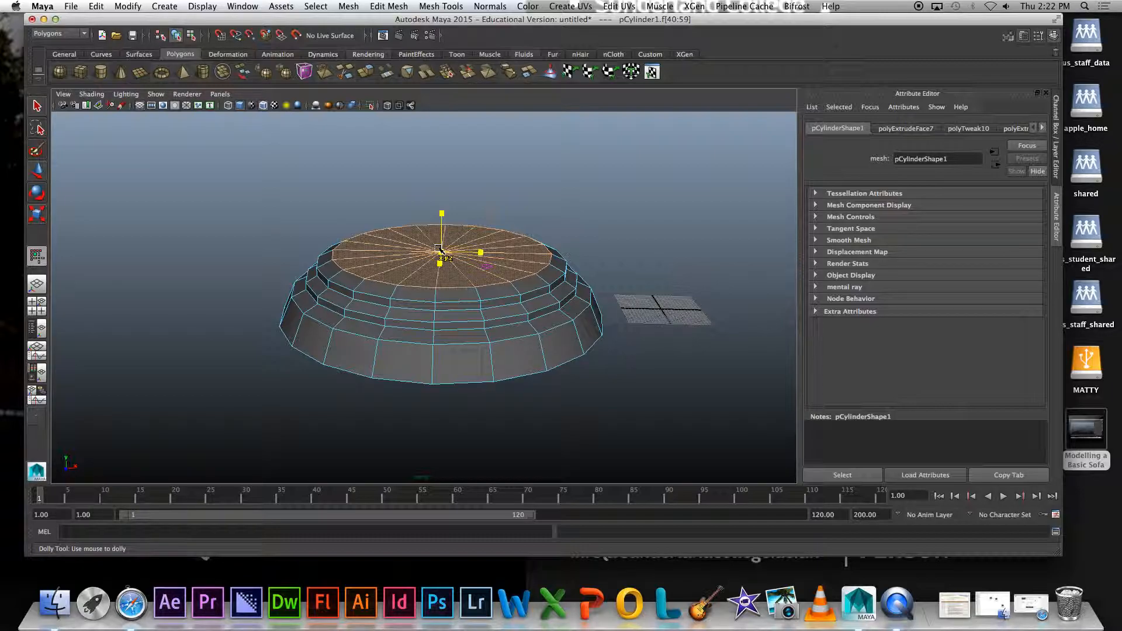
drag(440, 251, 445, 241)
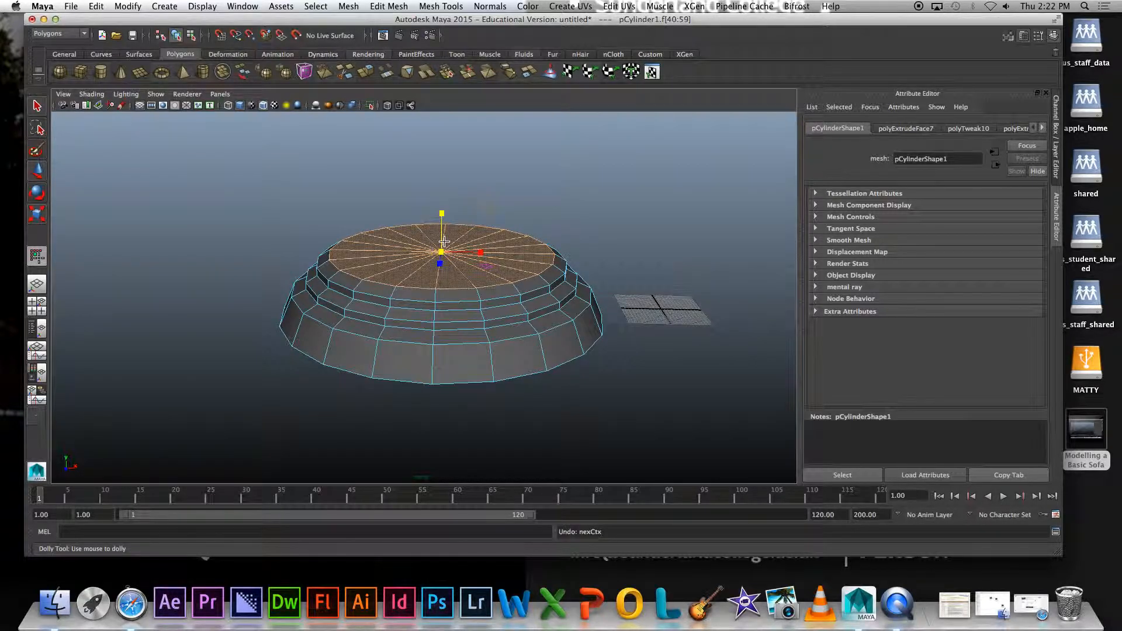
mouse_move(442, 214)
mouse_down()
mouse_move(449, 144)
mouse_move(449, 195)
mouse_up()
key(ctrl+z)
Extrude the top cap faces and scale them inward to a small disc at the centre of the base
key(ctrl+e)
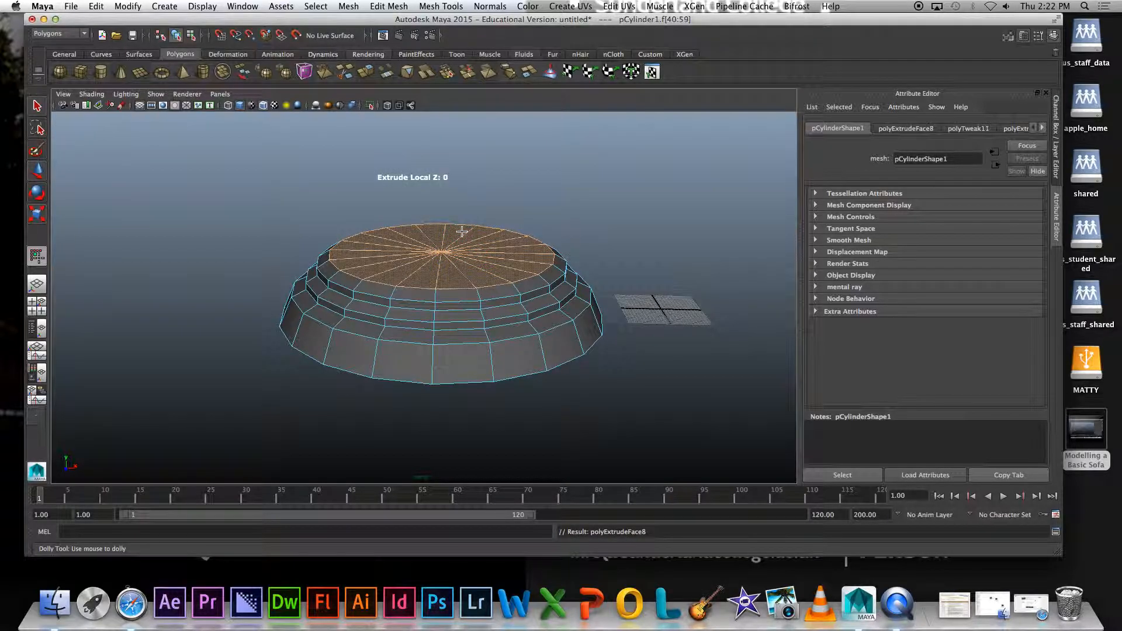
key(r)
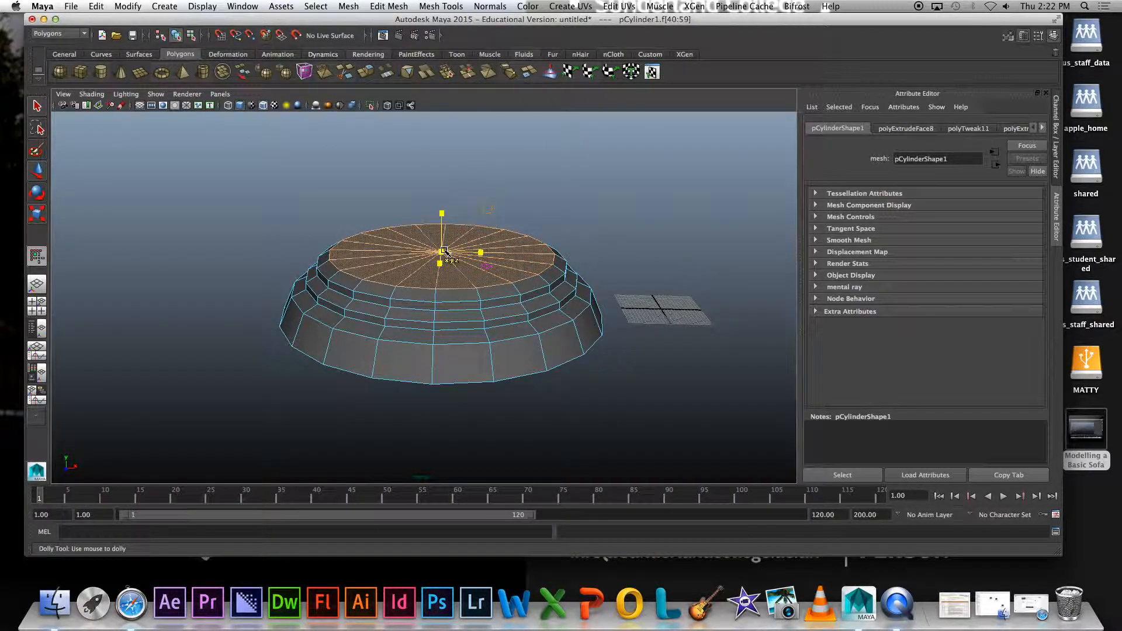
drag(441, 252, 351, 249)
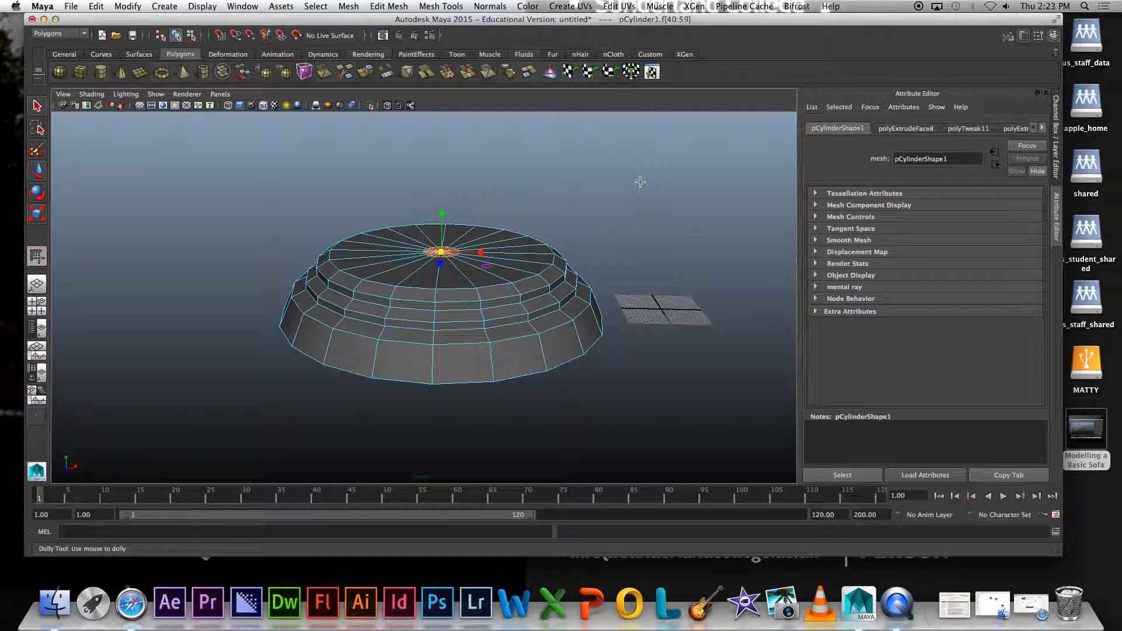
Extrude the small central faces and raise them high above the base to form a tall, thin pole
key(ctrl+e)
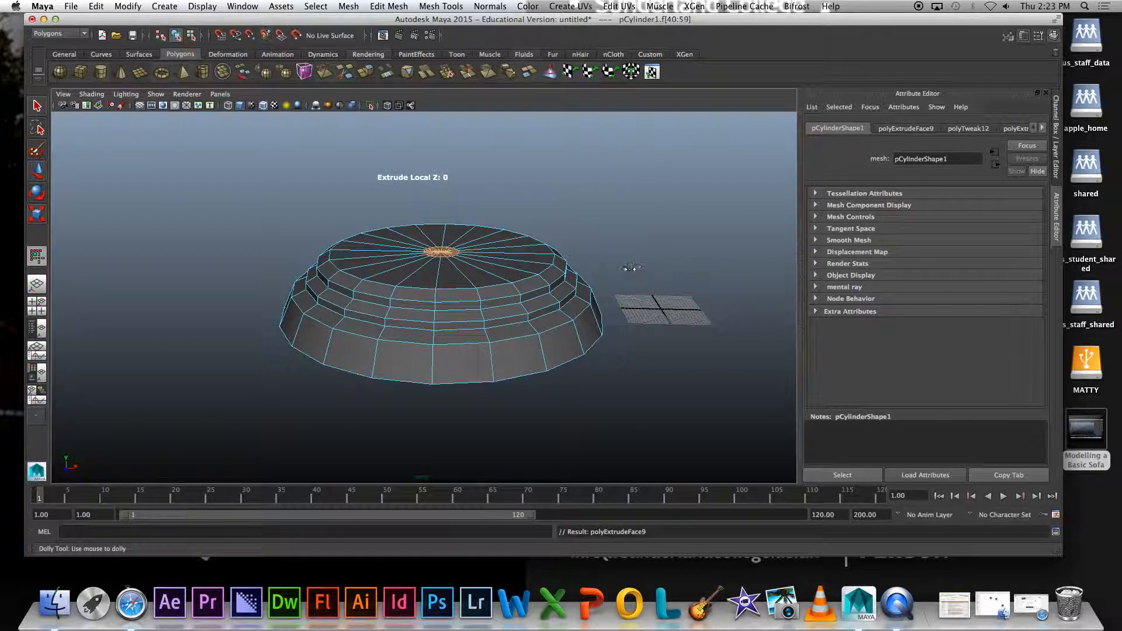
drag(442, 213, 444, 125)
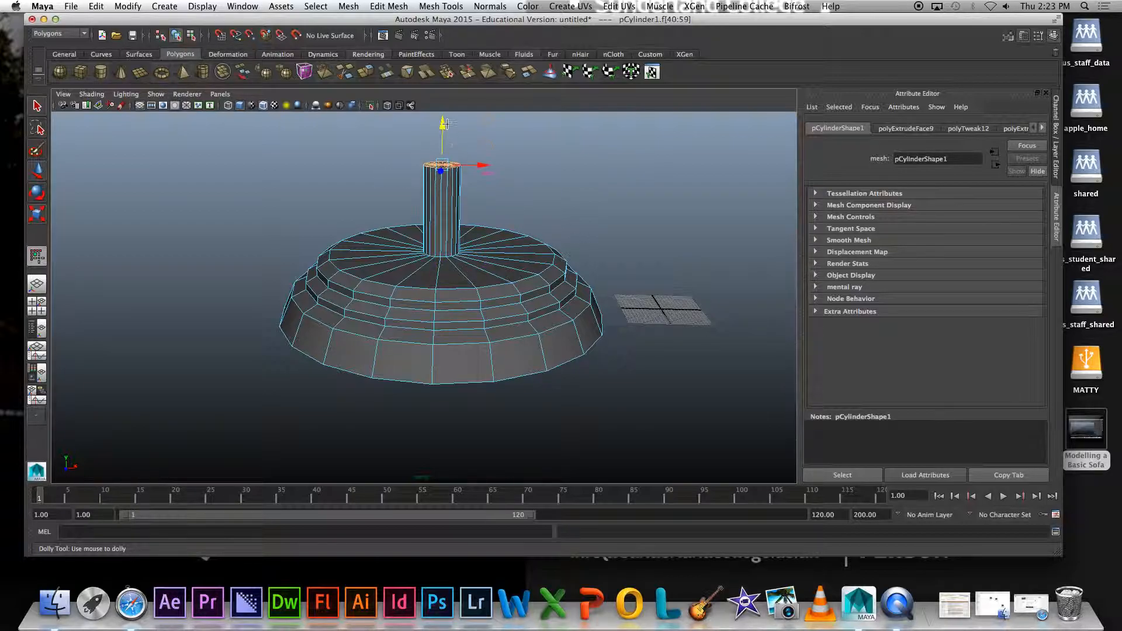
scroll(549, 258, down, 3)
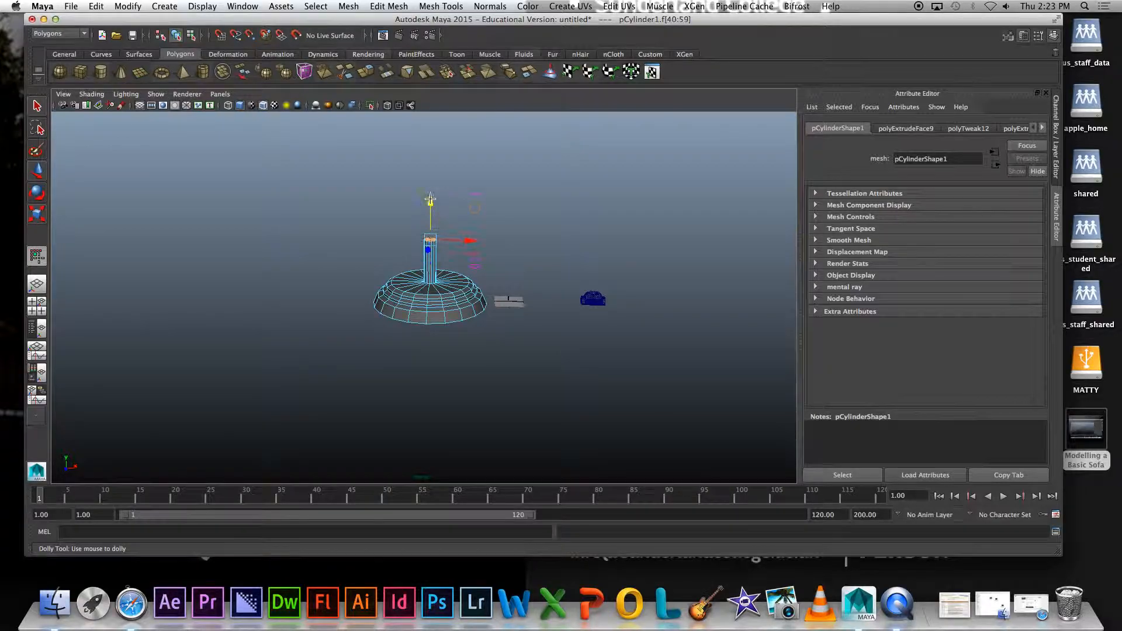
drag(430, 199, 431, 73)
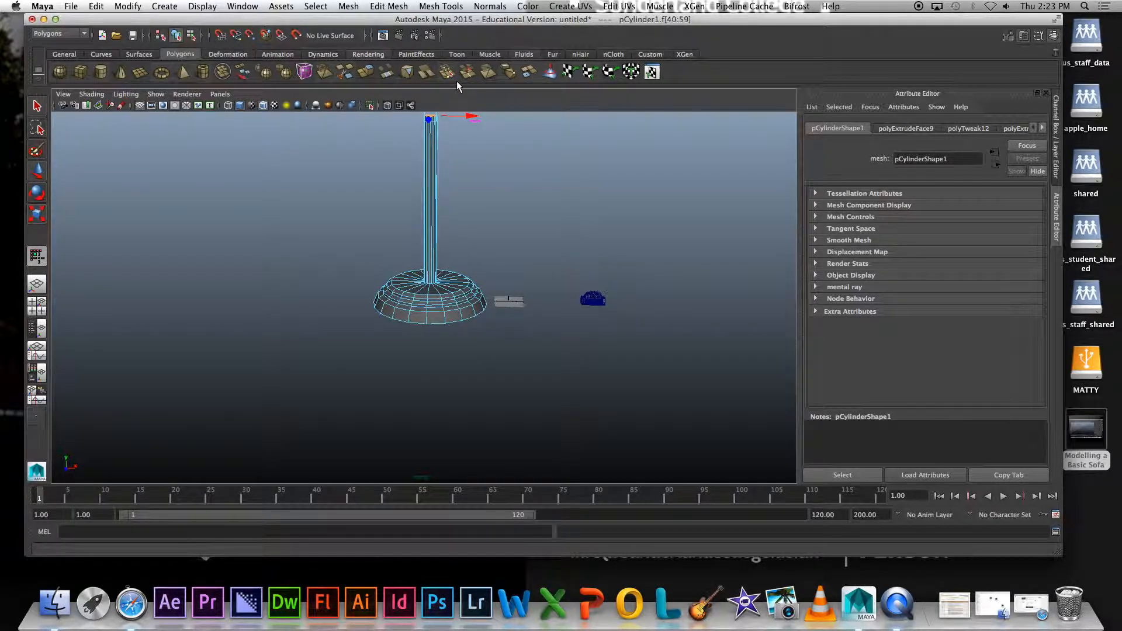
alt+middle_drag(565, 215, 561, 302)
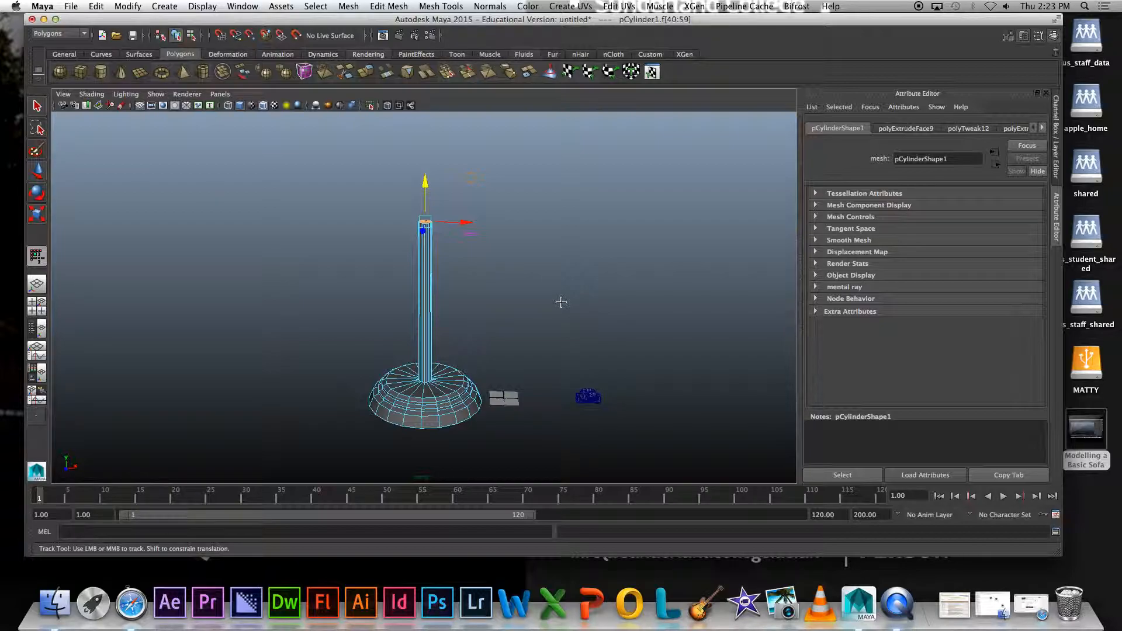
Extrude the pole's top faces, raising them slightly and scaling them outward to start a flared collar
click(37, 256)
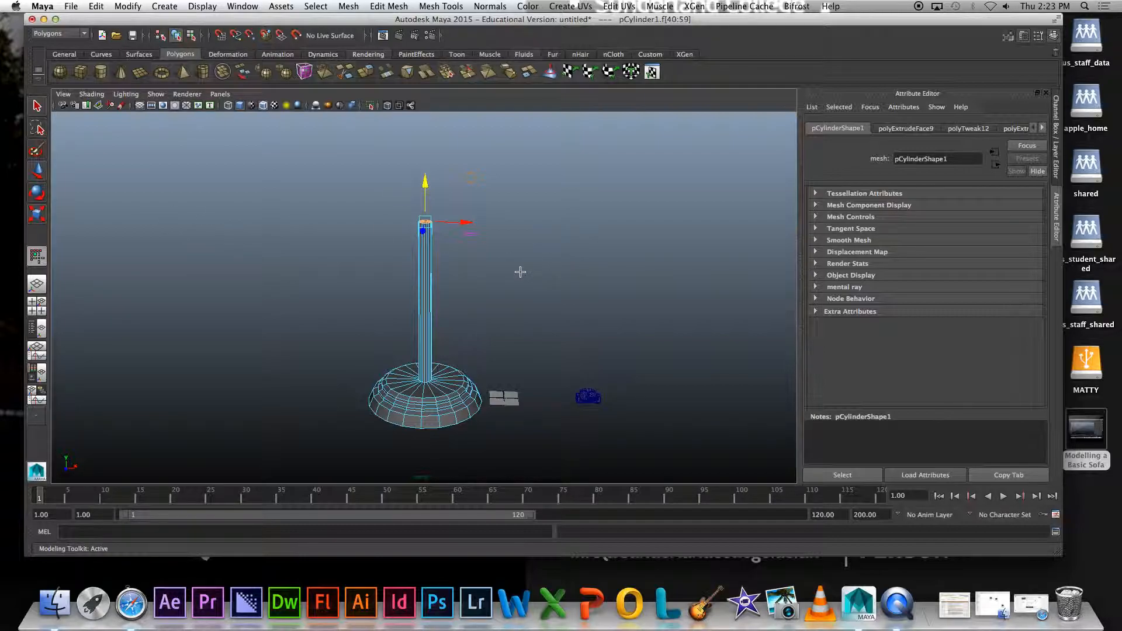
scroll(520, 246, up, 5)
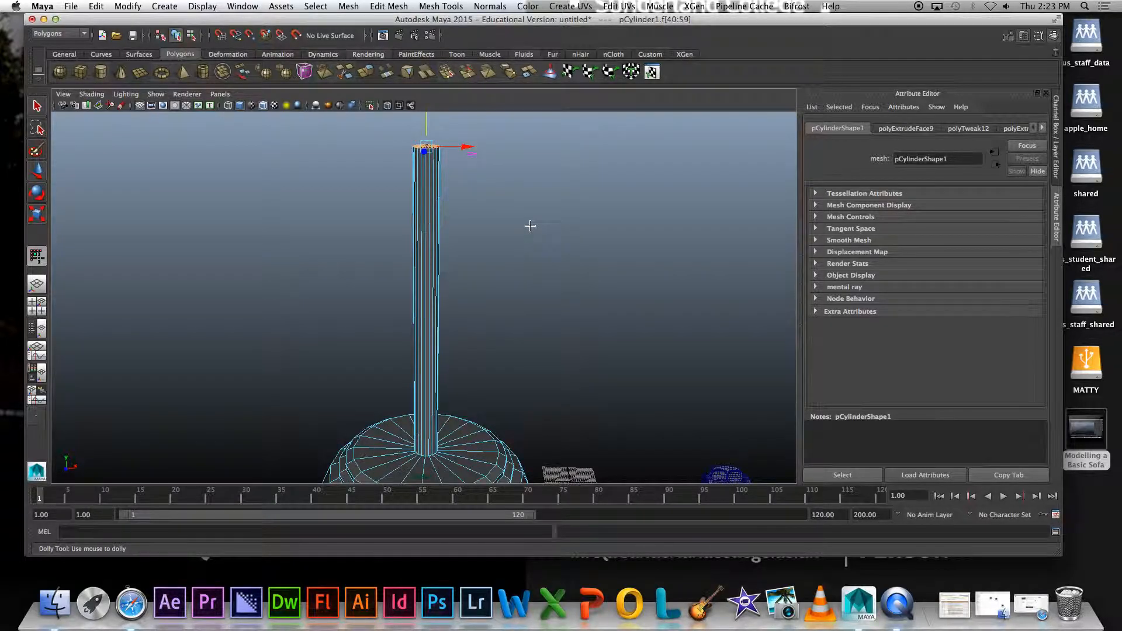
key(f)
scroll(555, 236, down, 6)
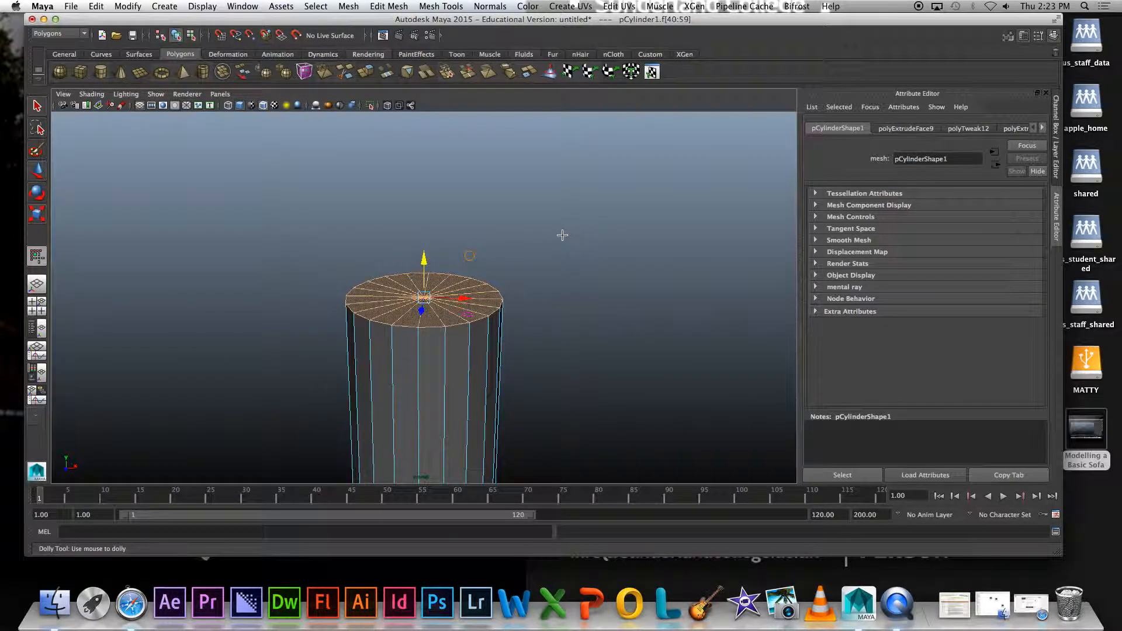
key(ctrl+e)
mouse_move(425, 269)
mouse_down()
mouse_move(426, 253)
mouse_move(427, 284)
mouse_up()
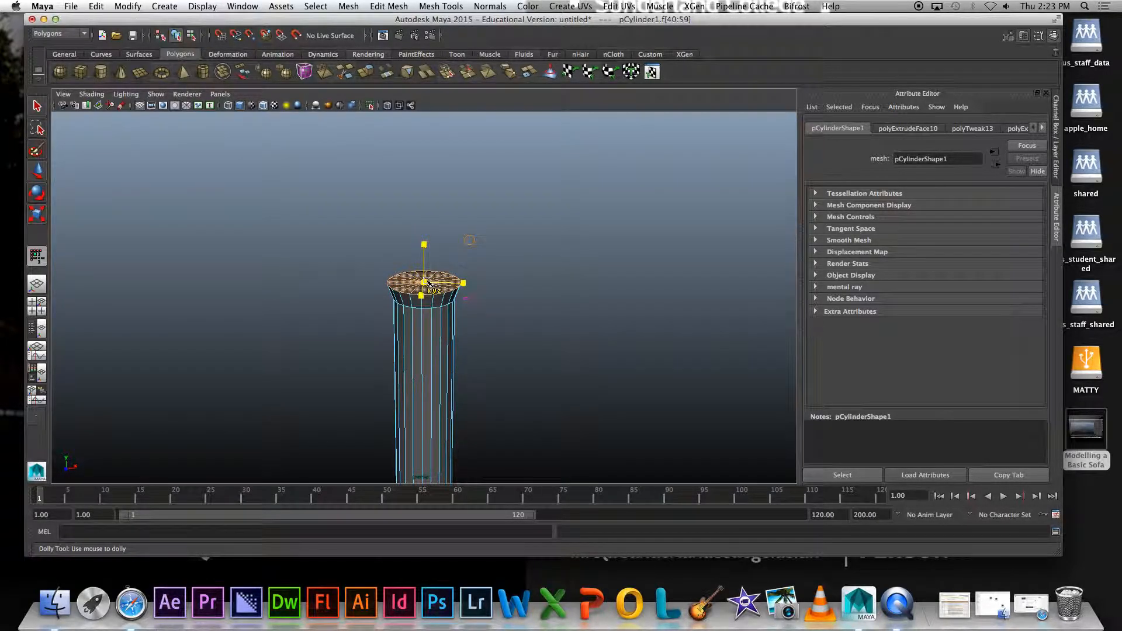
mouse_move(463, 283)
mouse_down()
mouse_move(479, 284)
mouse_move(468, 284)
mouse_up()
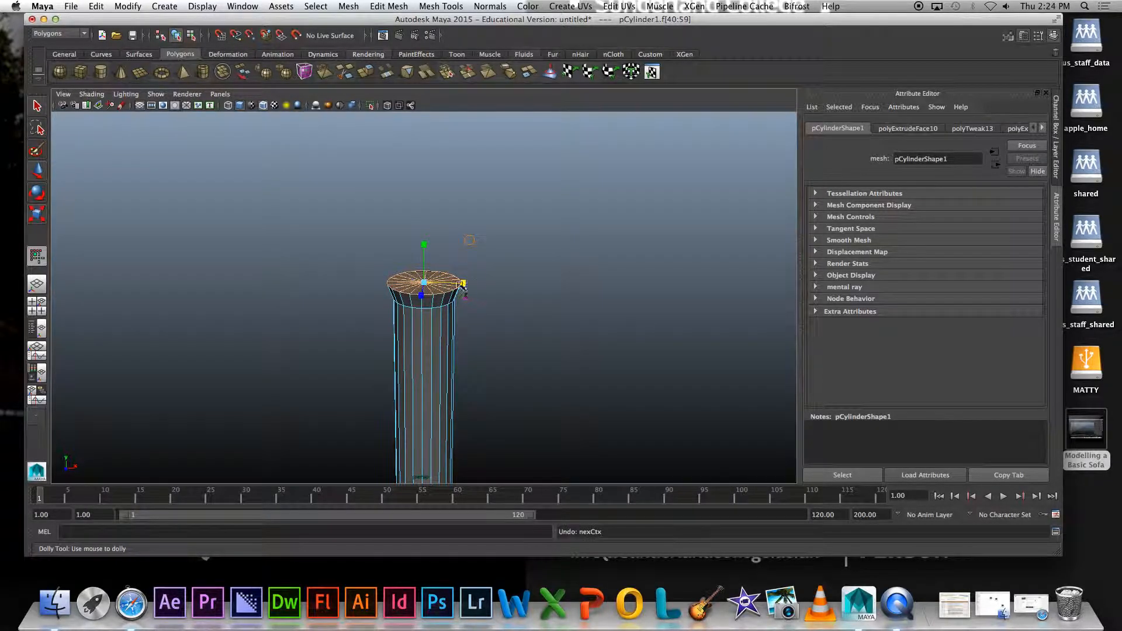
Extrude the flared top faces straight up a little and adjust their scale slightly to thicken the collar
key(g)
drag(424, 242, 422, 228)
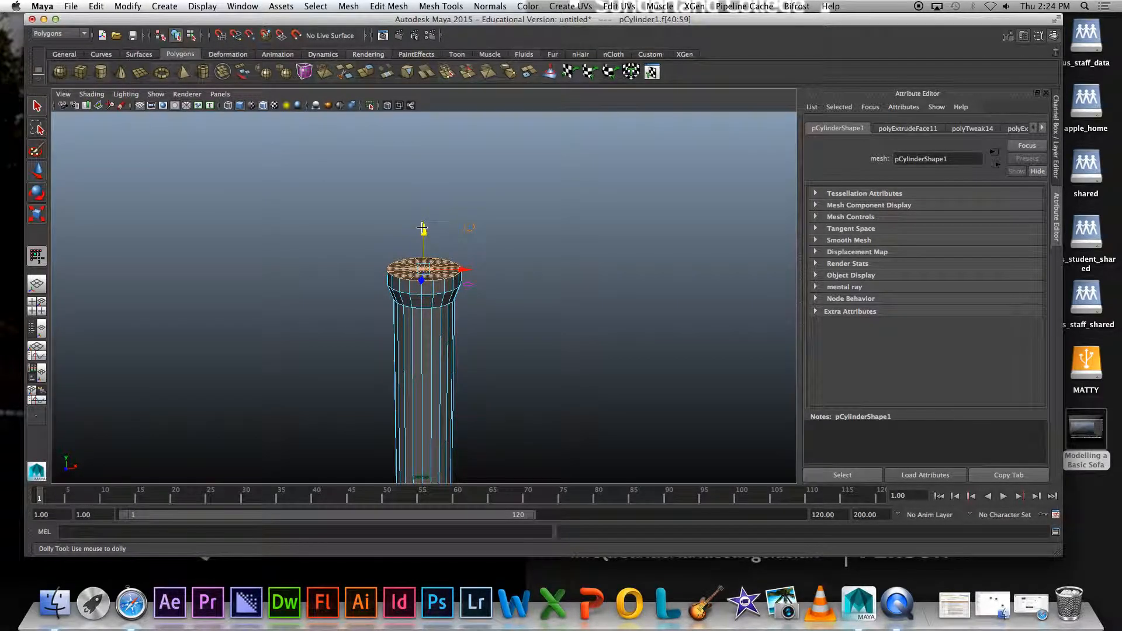
click(466, 270)
drag(424, 269, 426, 268)
Extrude the collar's top faces again, raise them slightly and scale them inward to close the collar
key(ctrl+e)
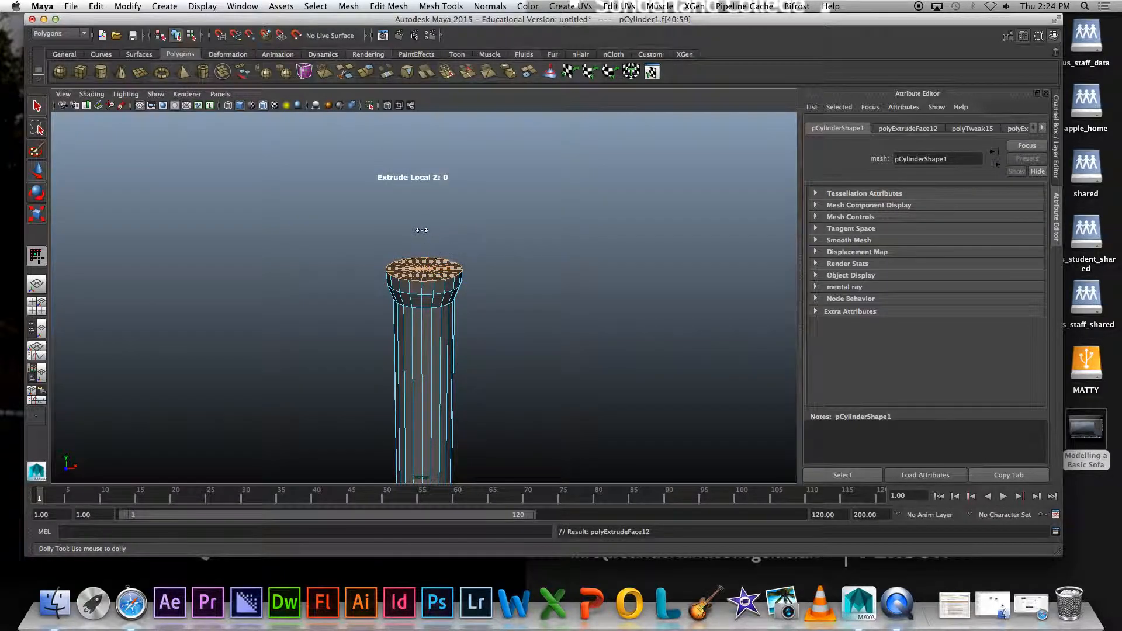
click(425, 229)
drag(425, 230, 426, 217)
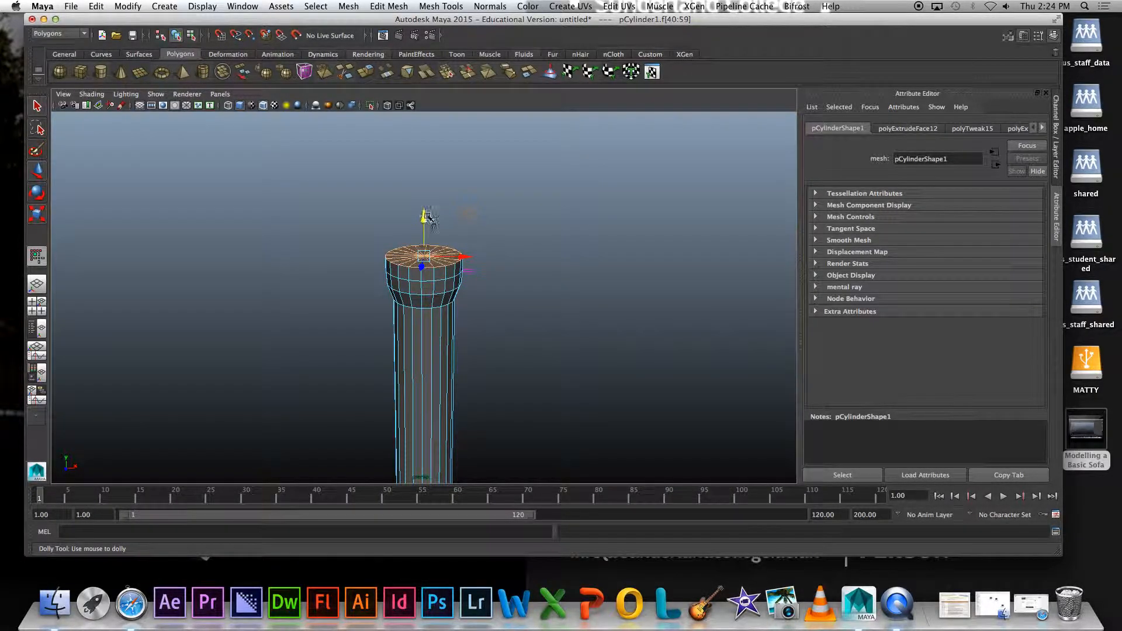
drag(425, 256, 450, 48)
Extrude the faces on top of the collar and raise them far upward as the pole's upper section
key(g)
key(w)
scroll(526, 217, down, 5)
scroll(526, 216, down, 3)
drag(426, 196, 428, 119)
scroll(456, 149, down, 5)
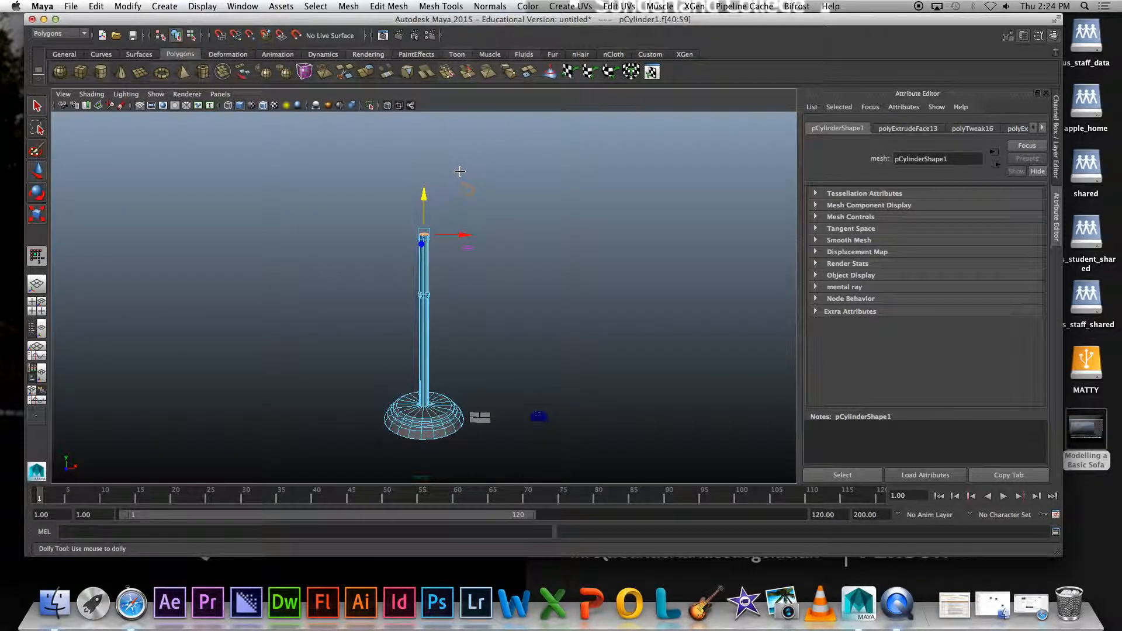
Return the stand to object mode, move the whole object along the X axis away from the grid, and deselect it
click(255, 325)
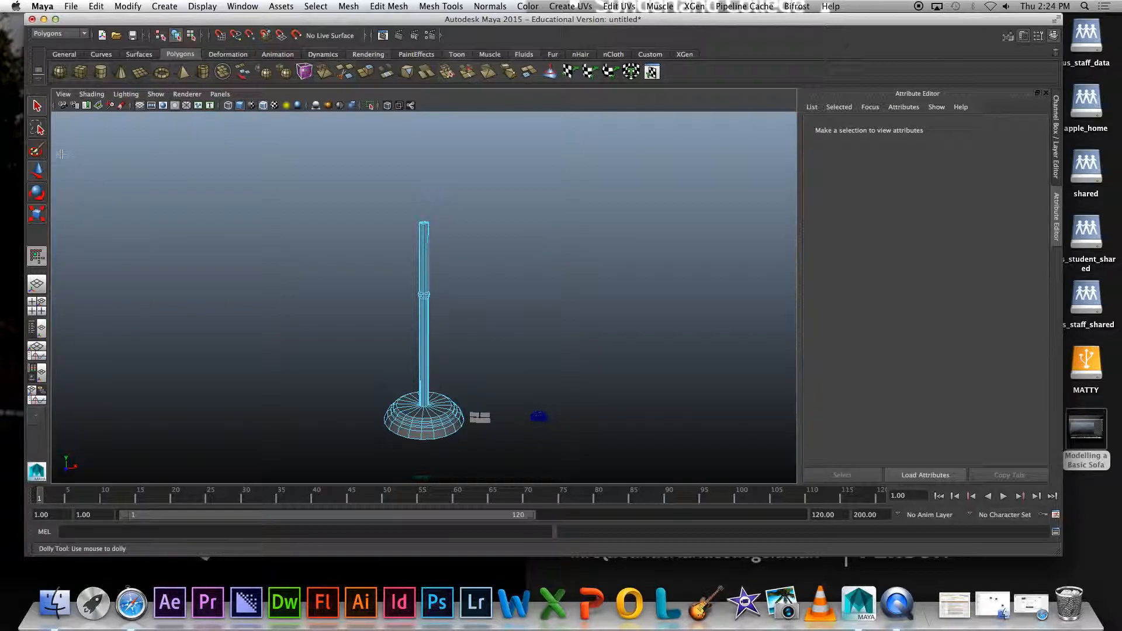
click(40, 108)
right_drag(423, 346, 467, 325)
click(430, 395)
click(509, 373)
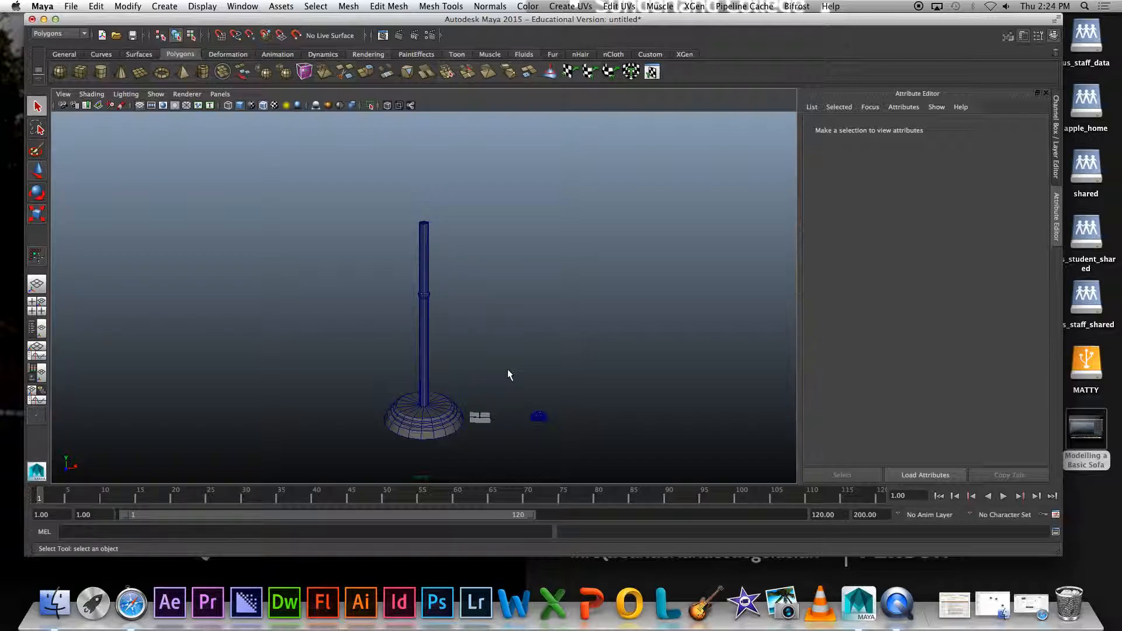
click(463, 415)
key(w)
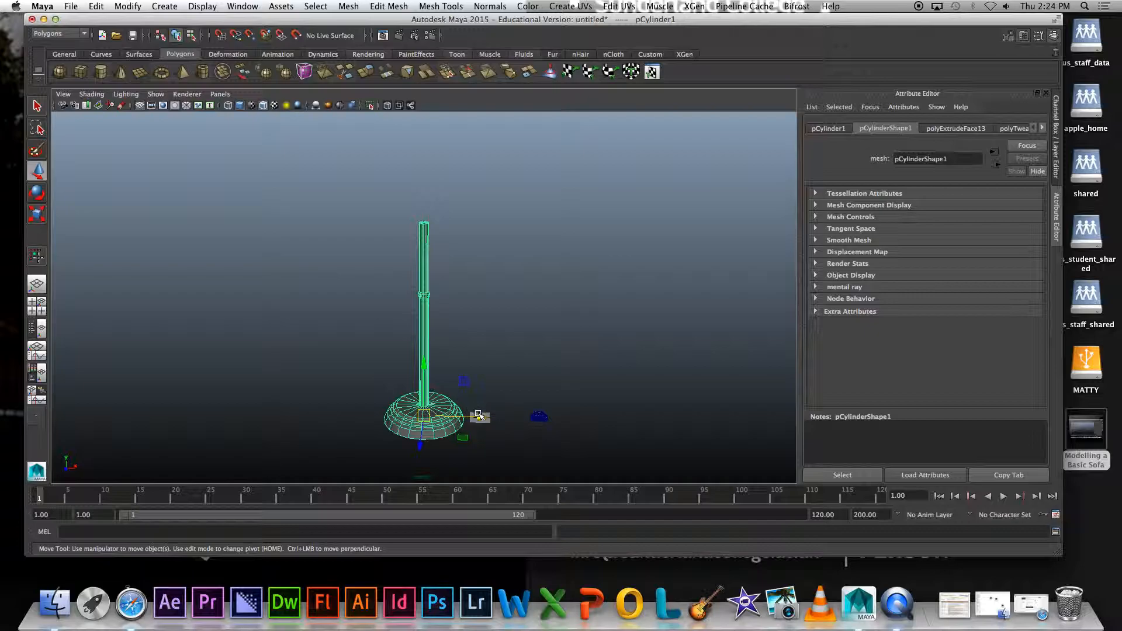
drag(465, 414, 322, 413)
click(510, 234)
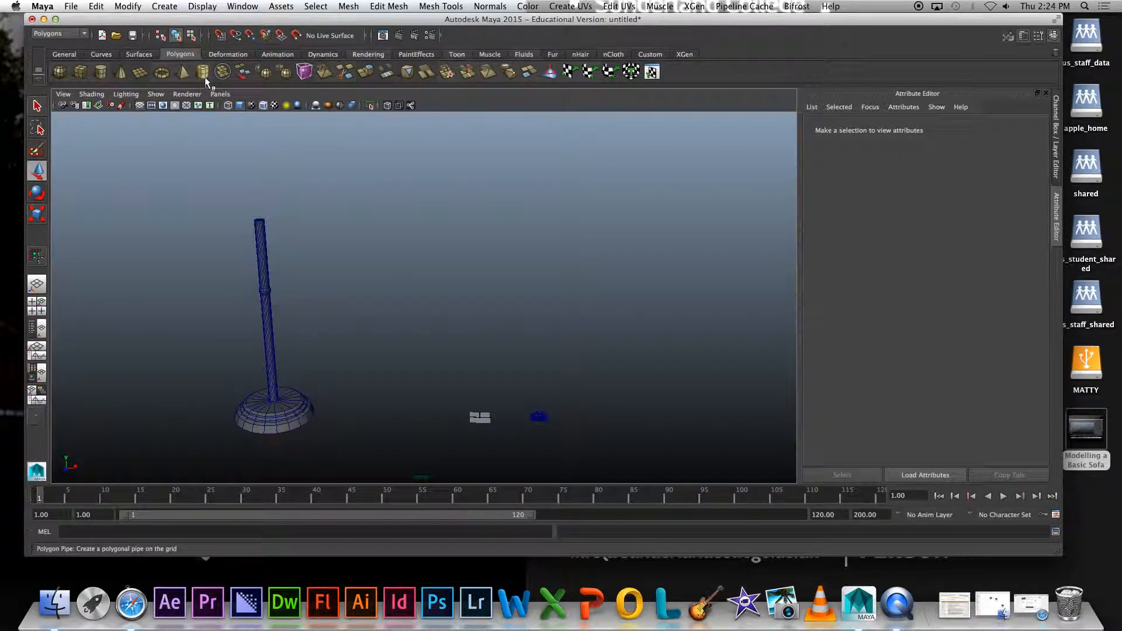
click(160, 75)
drag(460, 391, 515, 391)
drag(434, 351, 621, 398)
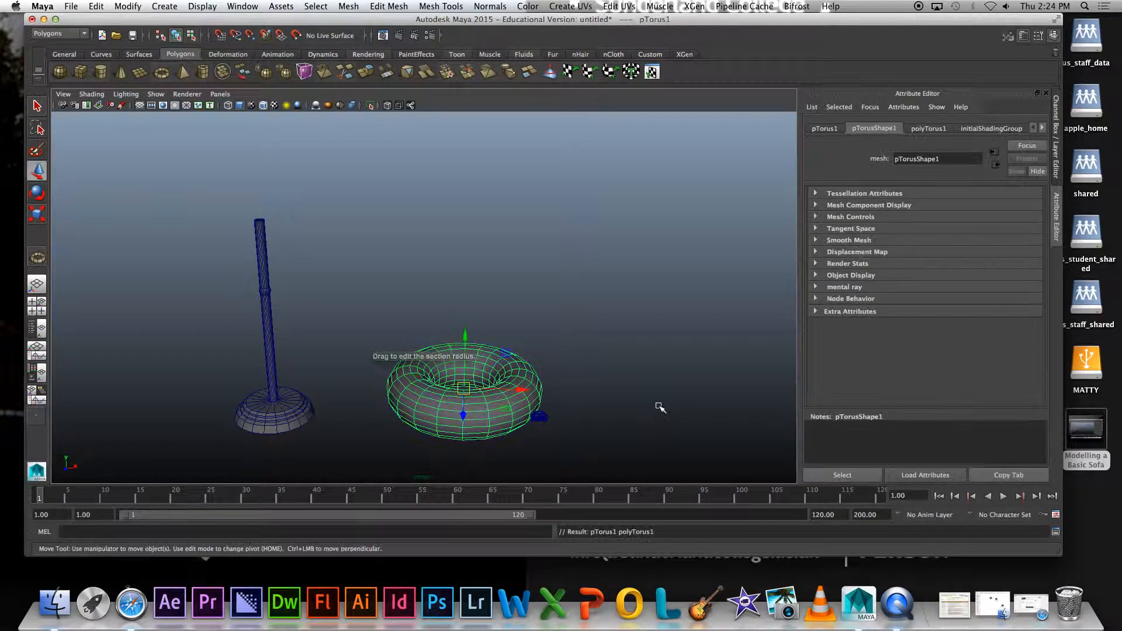
key(Delete)
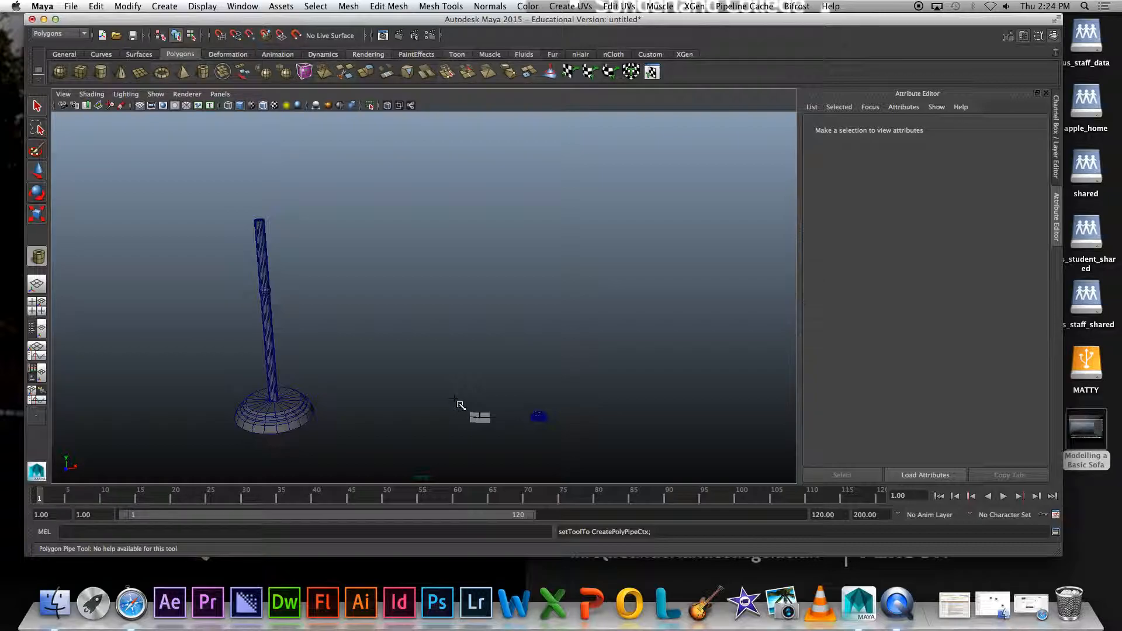
Create a large polygon pipe with a thin wall beside the stand and show its polyPipe1 attributes
drag(477, 417, 180, 318)
drag(490, 303, 628, 351)
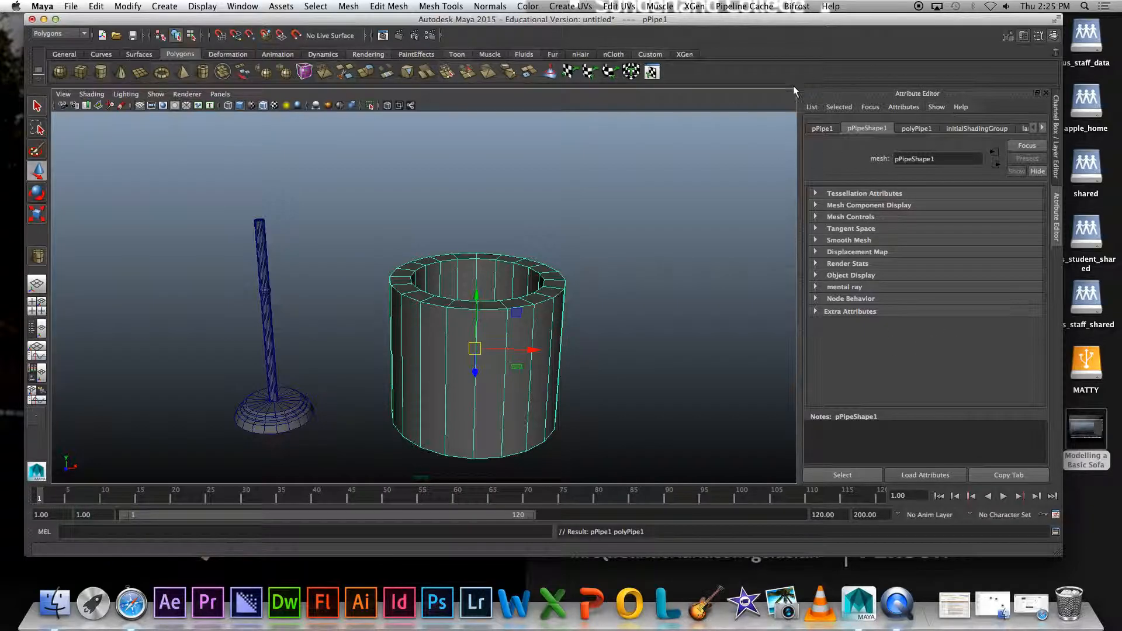
click(916, 130)
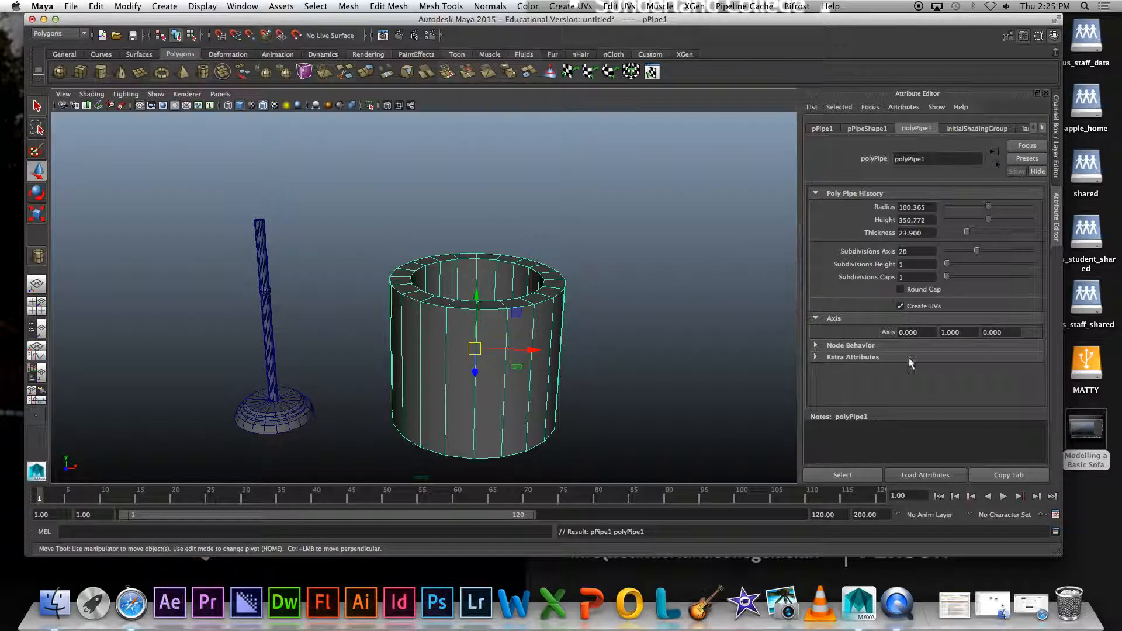
click(1023, 36)
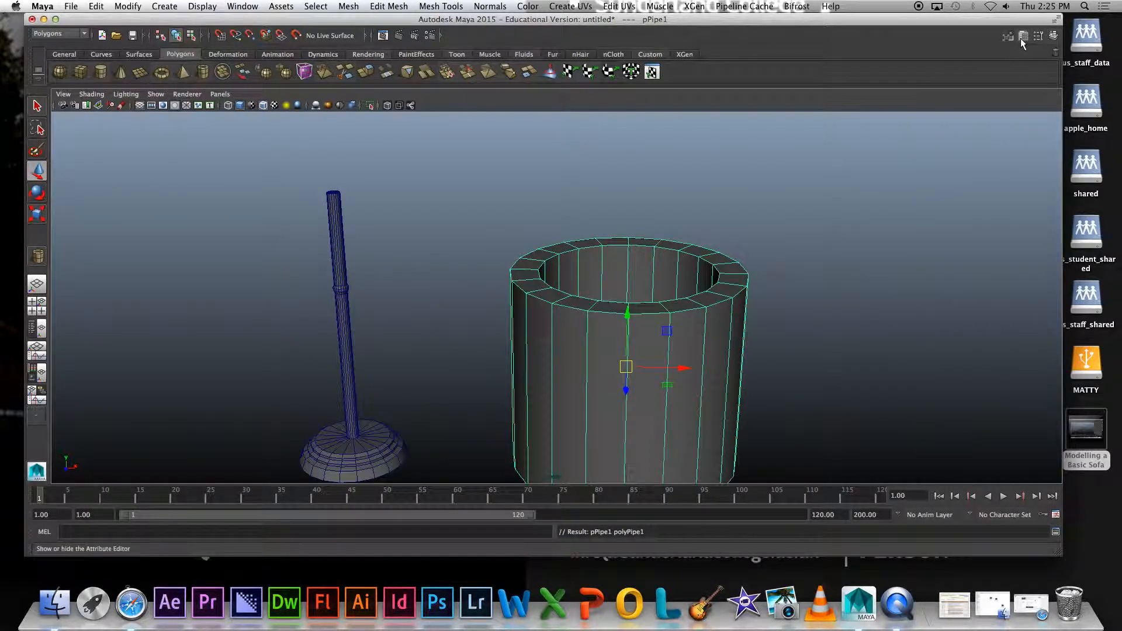
click(1023, 36)
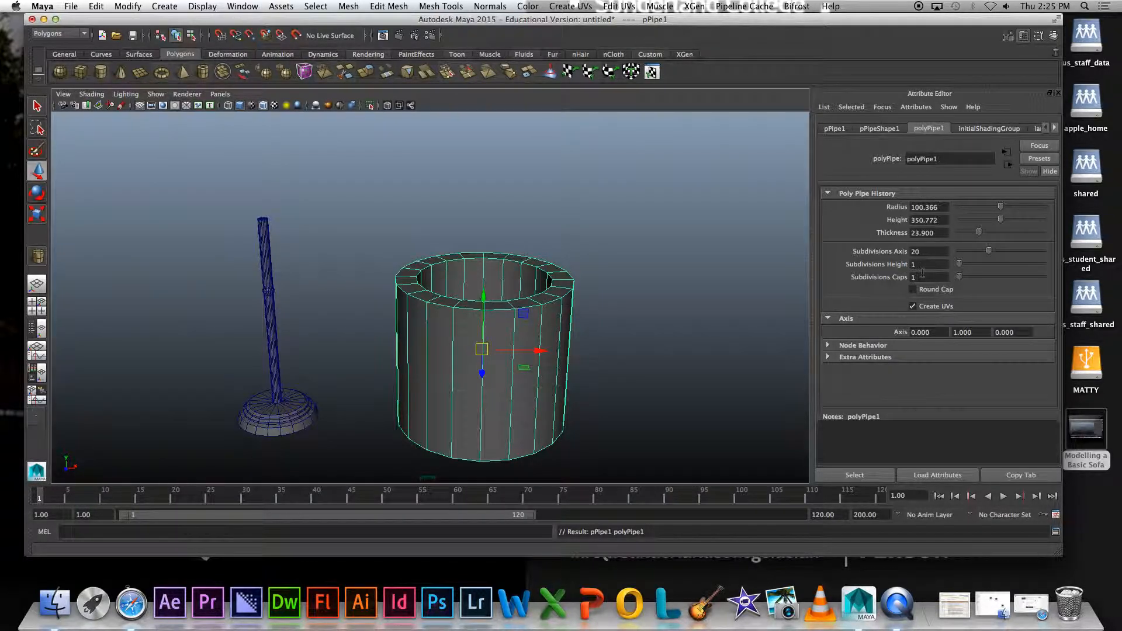
Try 3, 5 and 4 axis subdivisions on the pipe, and settle on 6 for a hexagonal shape
drag(988, 249, 910, 279)
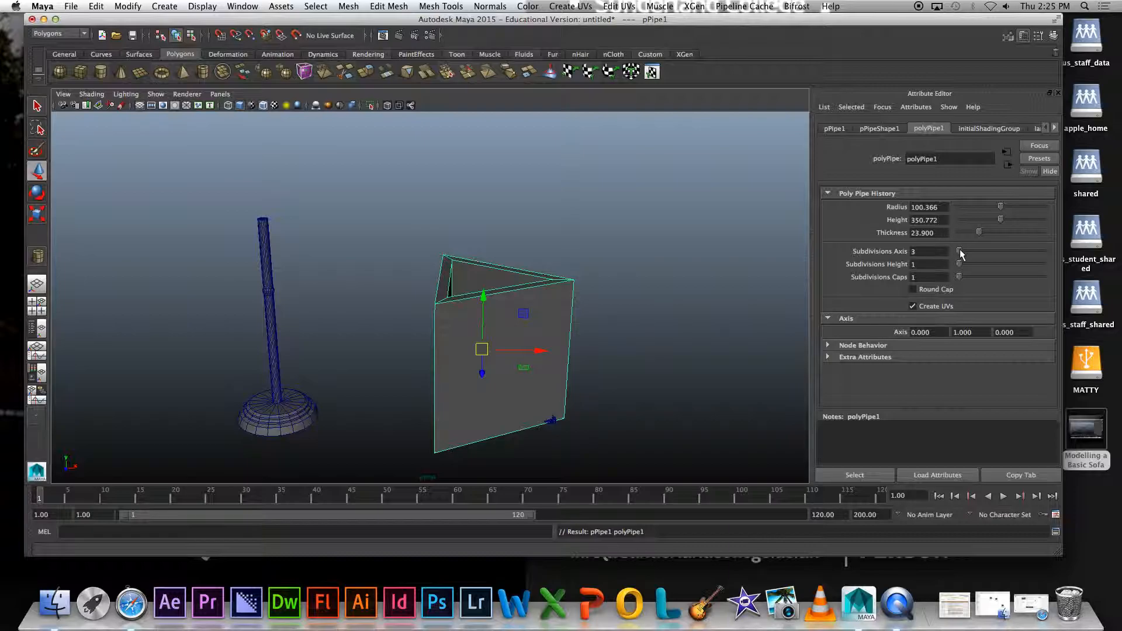
double_click(933, 252)
text(5)
key(Return)
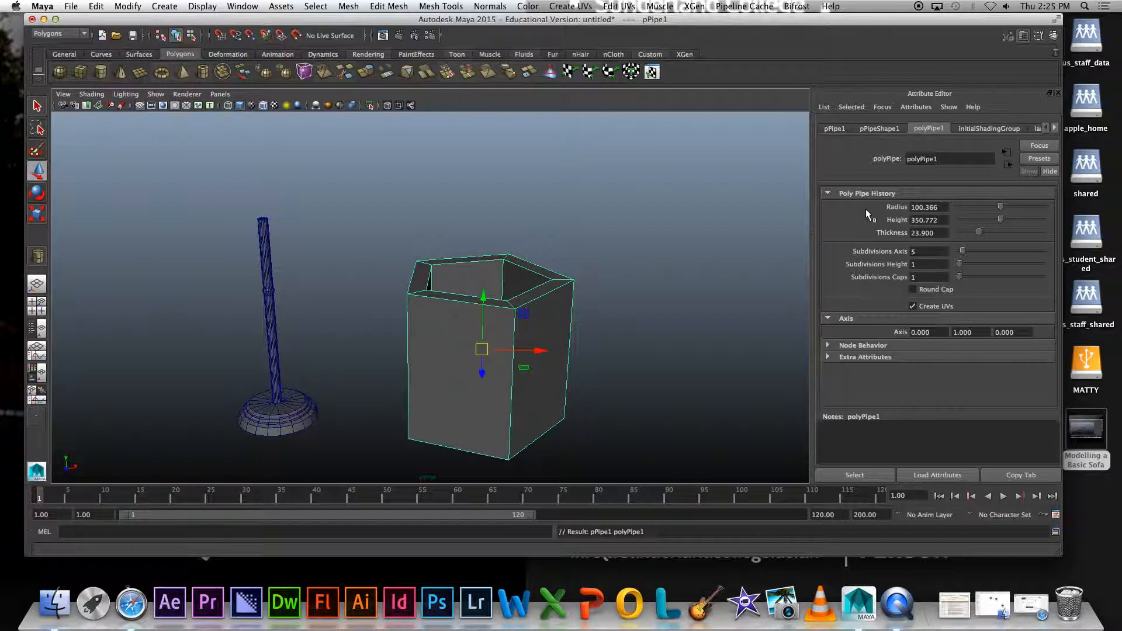
double_click(920, 252)
key(Return)
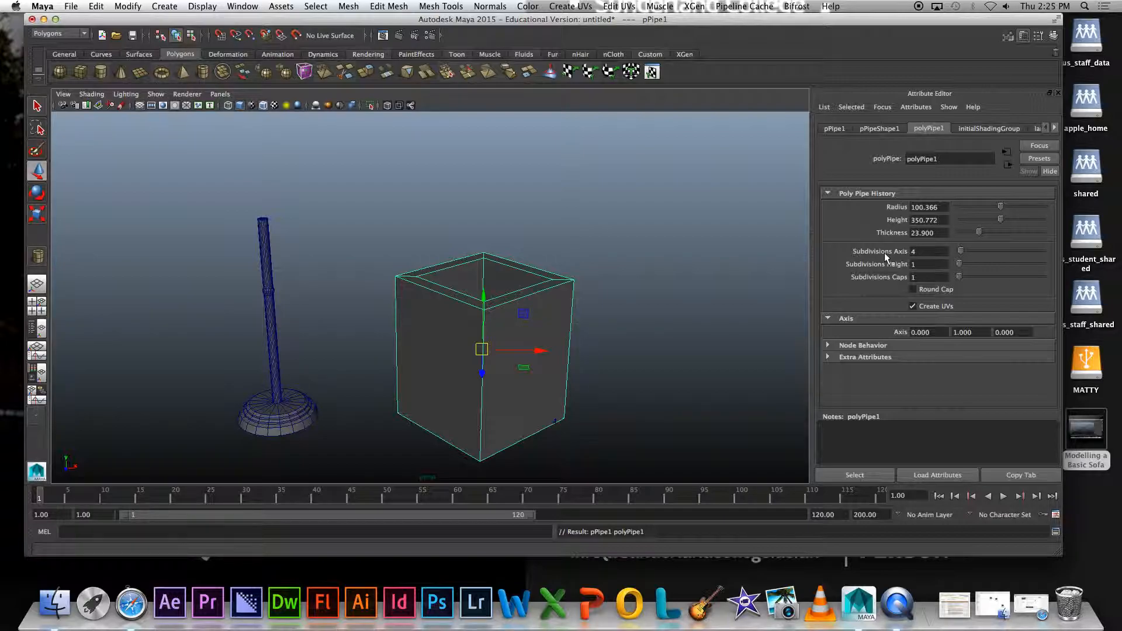
mouse_move(961, 251)
mouse_down()
mouse_move(1047, 253)
mouse_move(964, 253)
mouse_up()
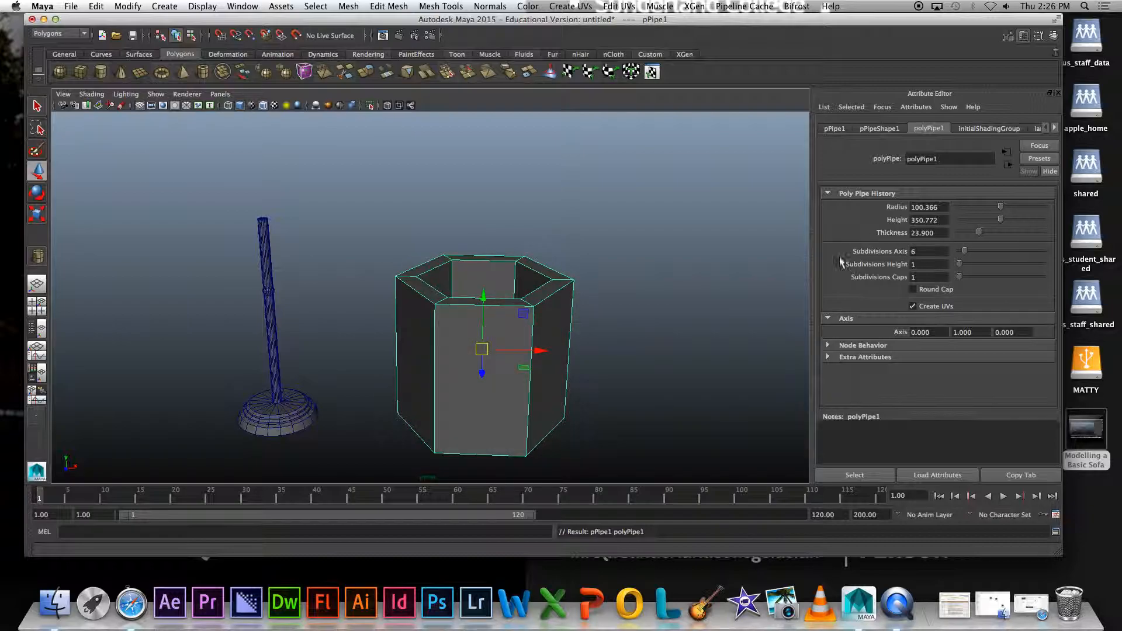
Select all vertices around the pipe's top rim and scale them inward so the hexagonal pipe tapers upward
alt+drag(558, 291, 527, 296)
right_drag(526, 296, 483, 292)
drag(328, 204, 623, 320)
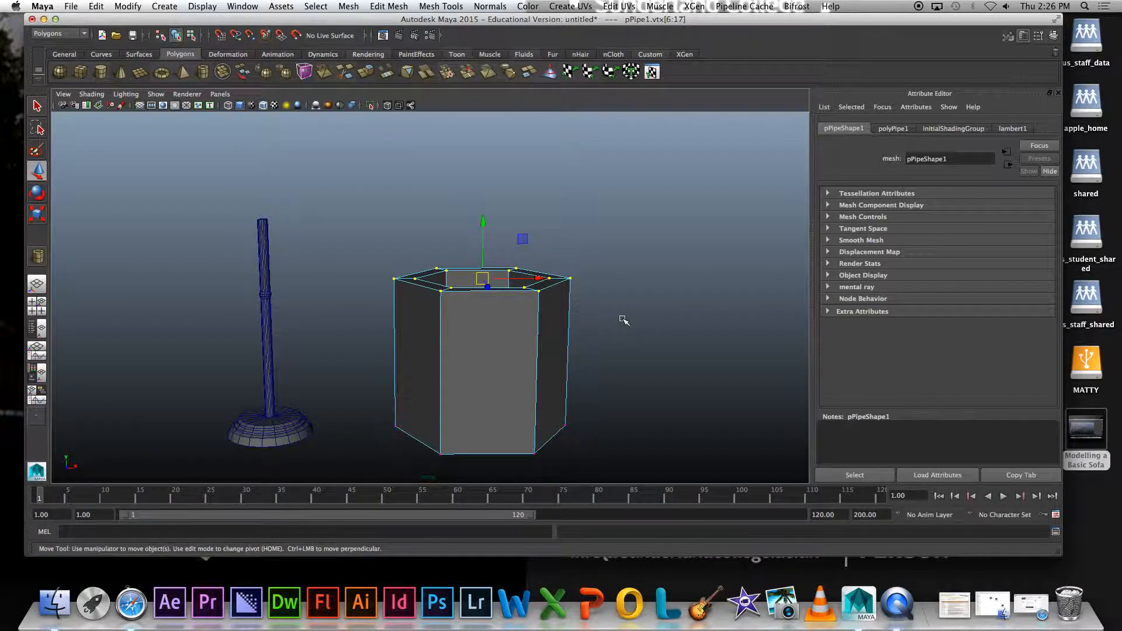
click(624, 320)
click(448, 274)
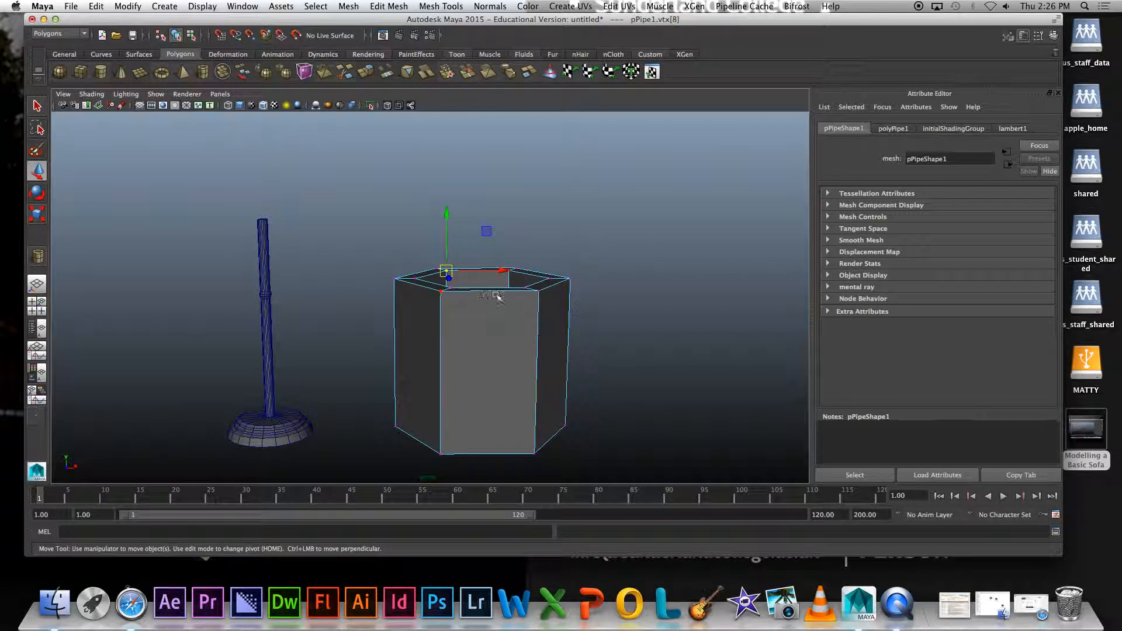
shift+click(539, 290)
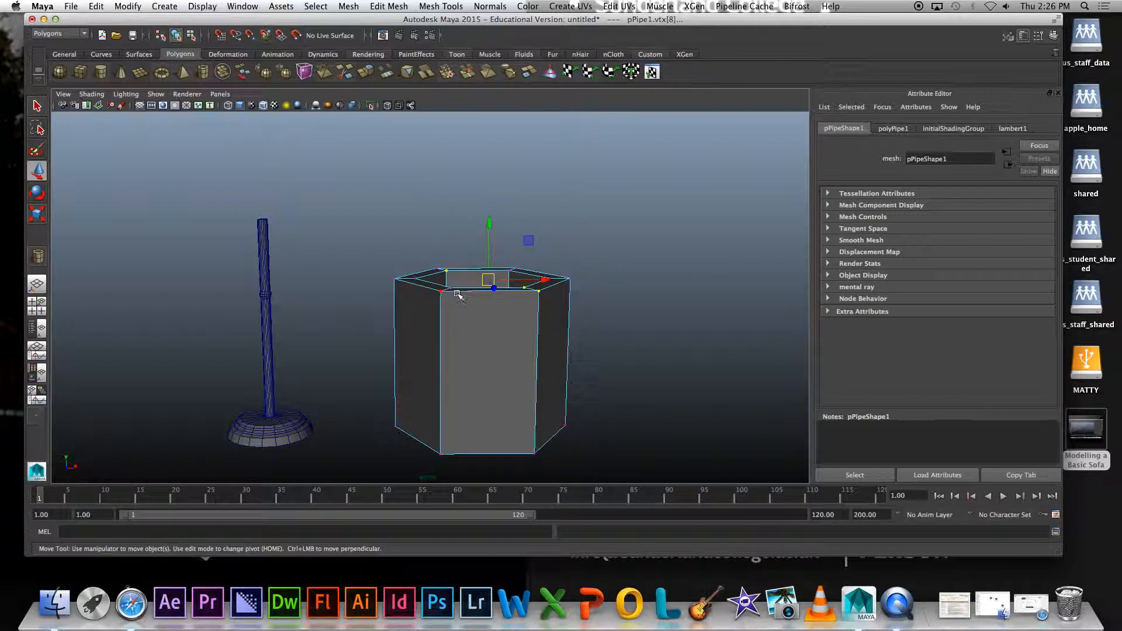
click(440, 213)
drag(311, 172, 634, 317)
drag(264, 131, 460, 172)
drag(351, 190, 608, 321)
key(r)
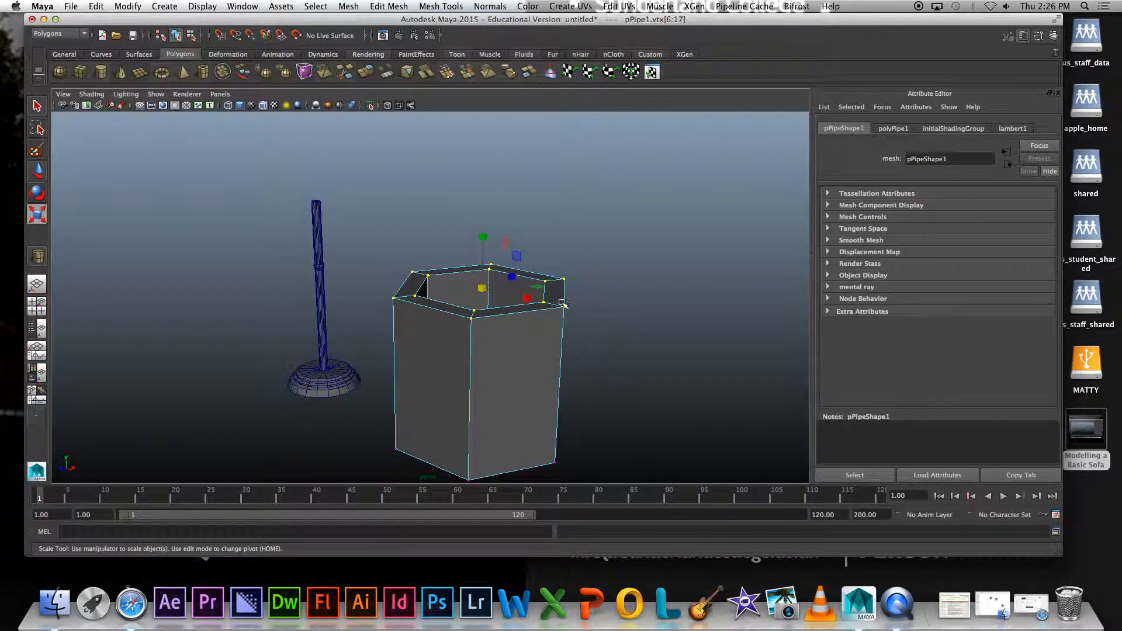
drag(483, 288, 426, 291)
Lower the pipe's top rim vertices to shorten it, and return the pipe to object mode
key(w)
drag(485, 228, 487, 263)
click(621, 275)
alt+drag(622, 275, 561, 306)
right_drag(500, 388, 552, 326)
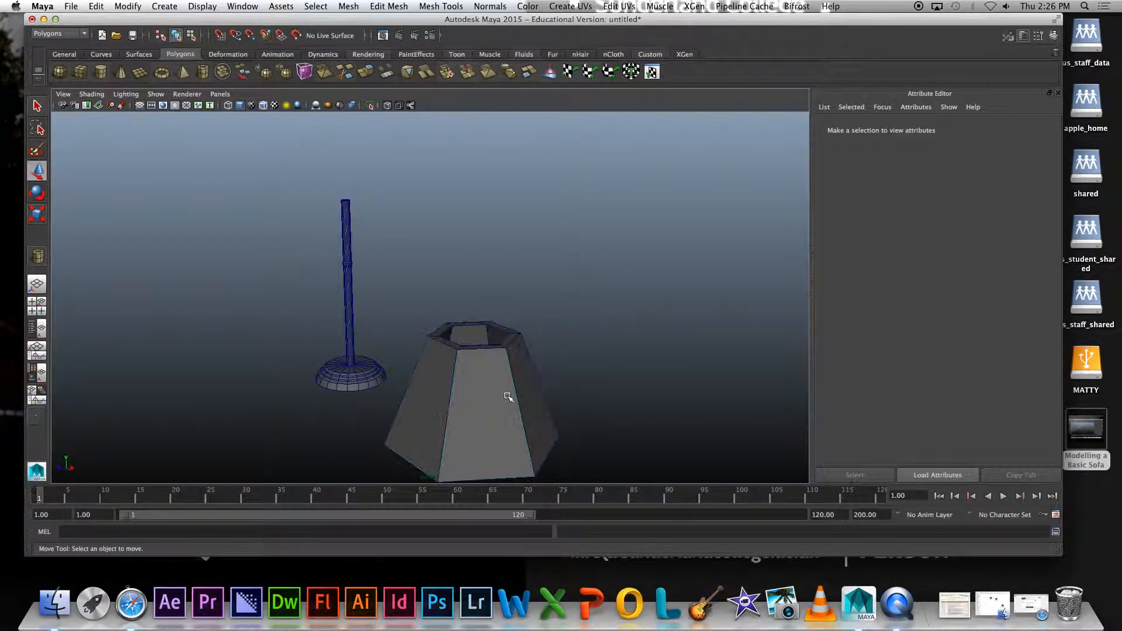
Move the tapered hexagonal pipe over toward the stand's pole and frame it in the top view of the four-view layout
click(493, 395)
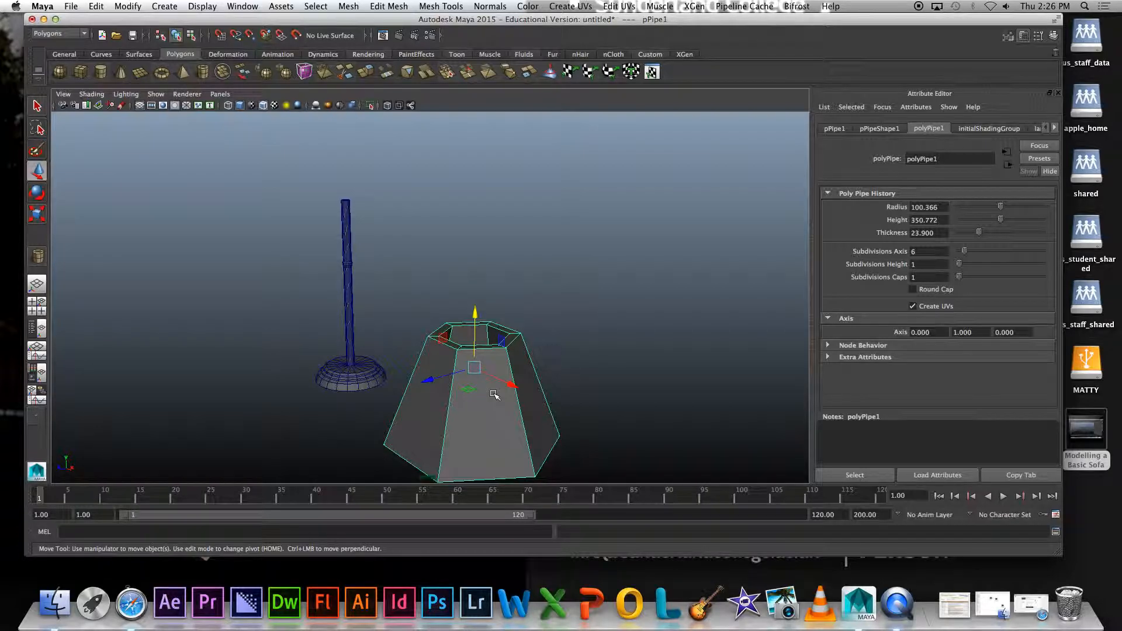
scroll(494, 396, up, 3)
click(531, 416)
scroll(530, 411, down, 5)
drag(495, 370, 355, 313)
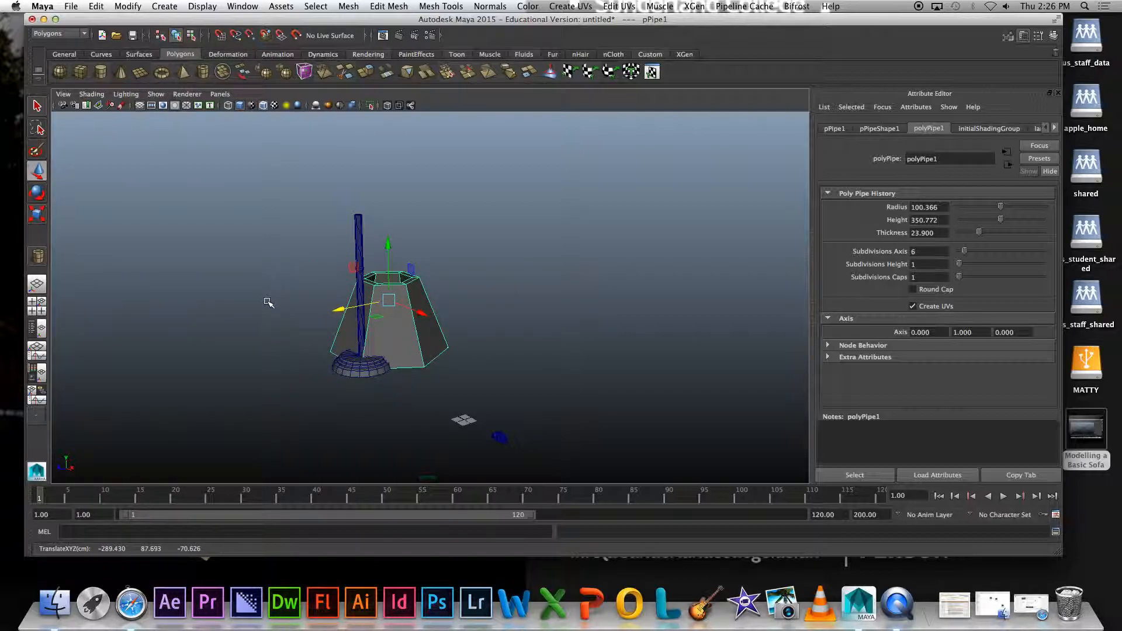
key(space)
key(f)
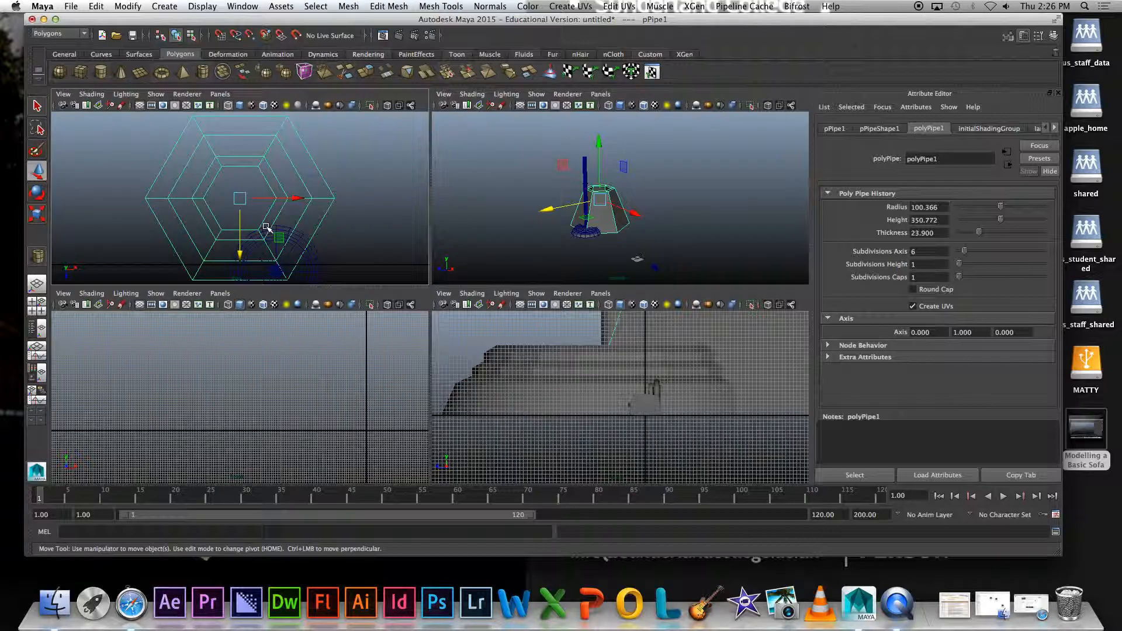